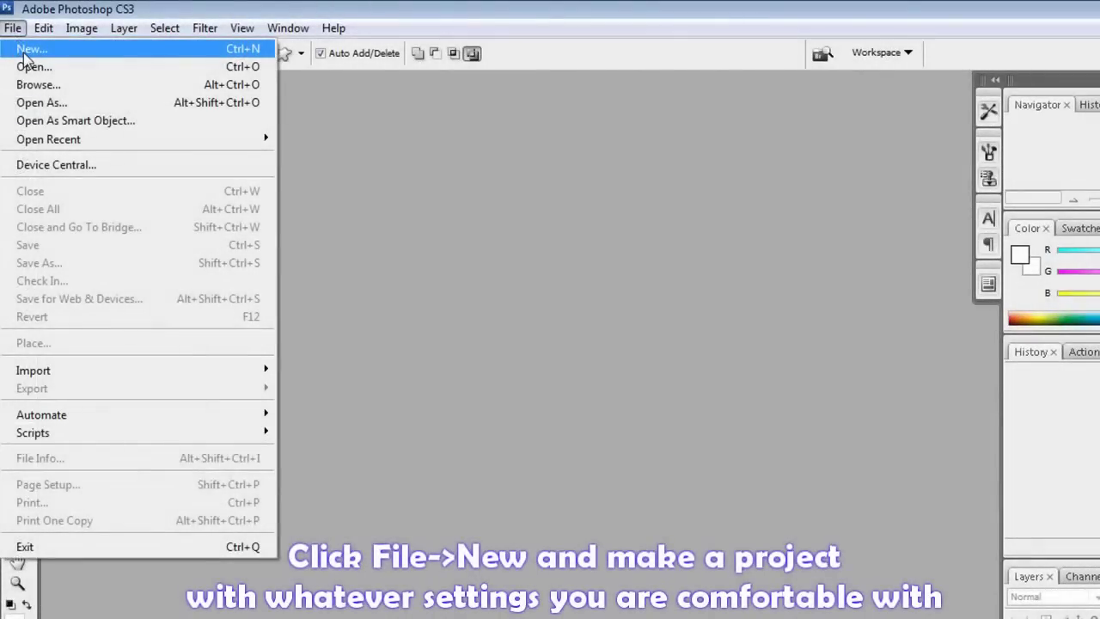
Create a transparent 400×150 px document at 72 pixels/inch and enlarge its window
left_click(34, 49)
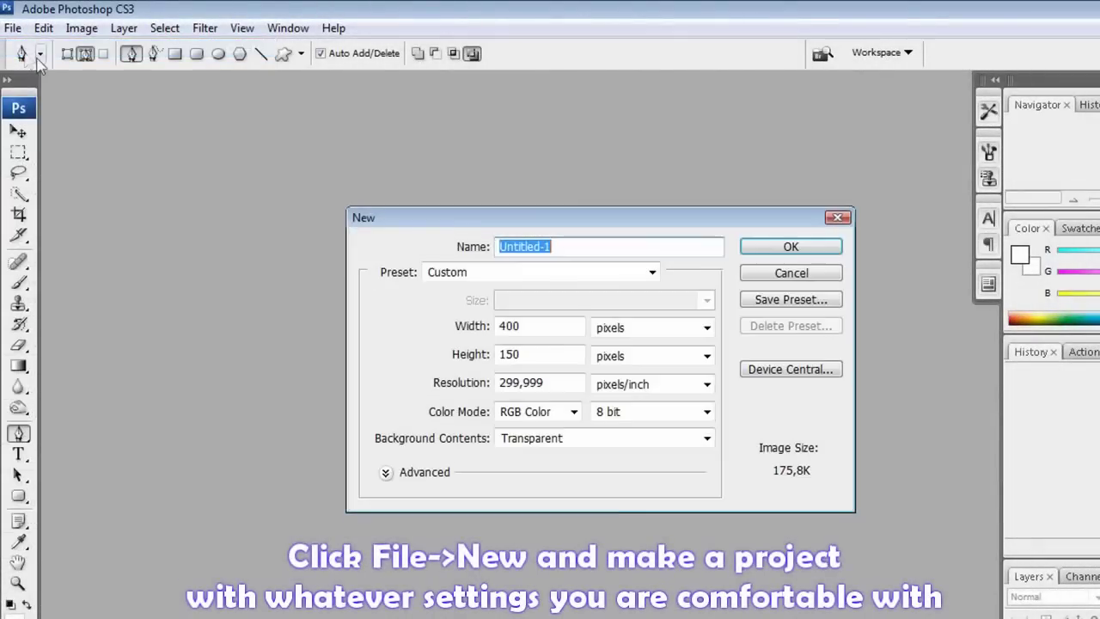
double_click(530, 332)
double_click(511, 353)
double_click(542, 384)
type("72")
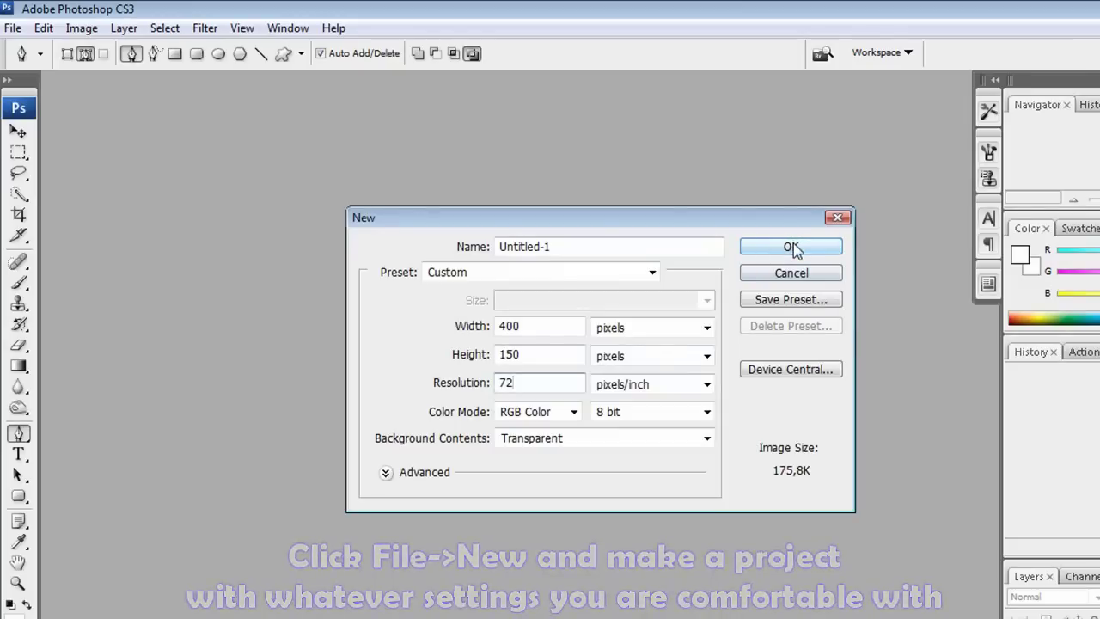
left_click(791, 247)
left_click_drag(436, 251, 885, 612)
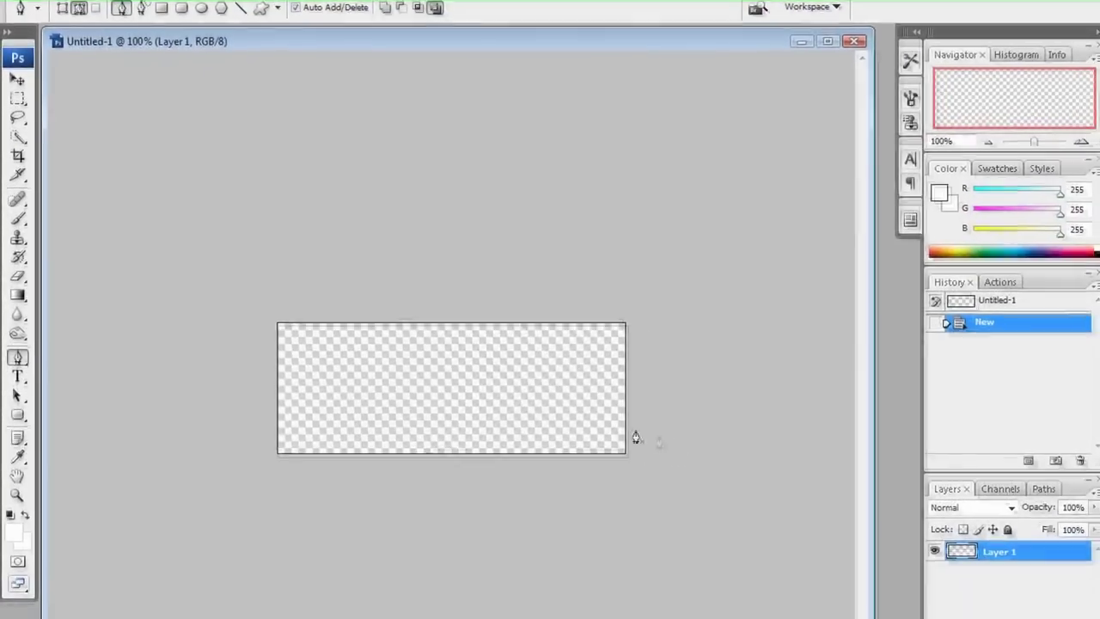
Fill the whole 400×150 canvas on Layer 1 with black, then add Layer 2
key("m")
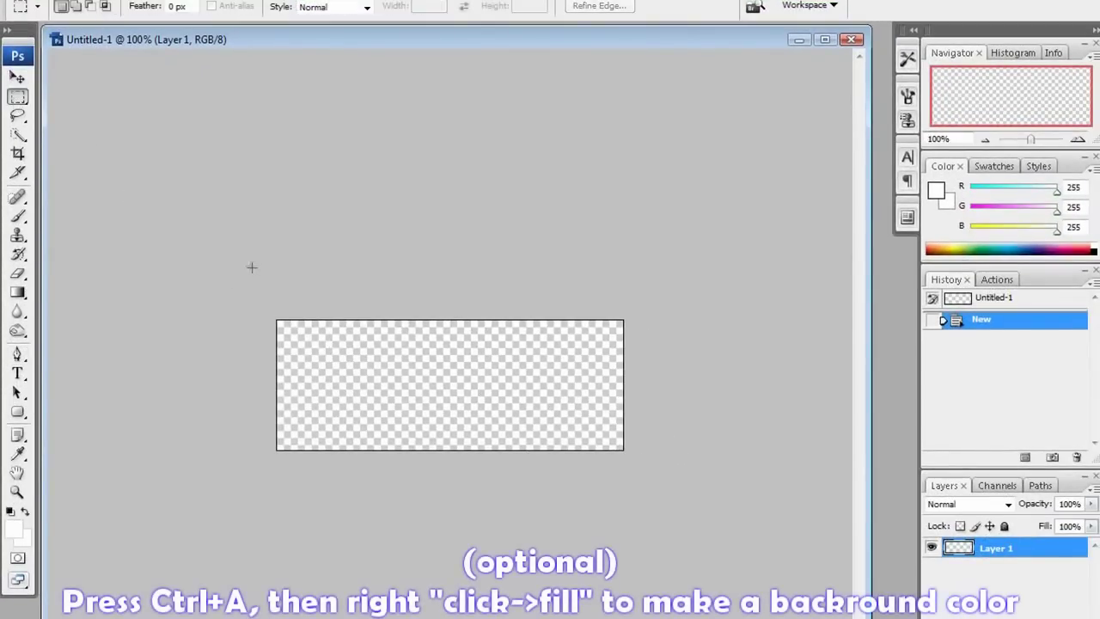
key("ctrl+a")
right_click(367, 352)
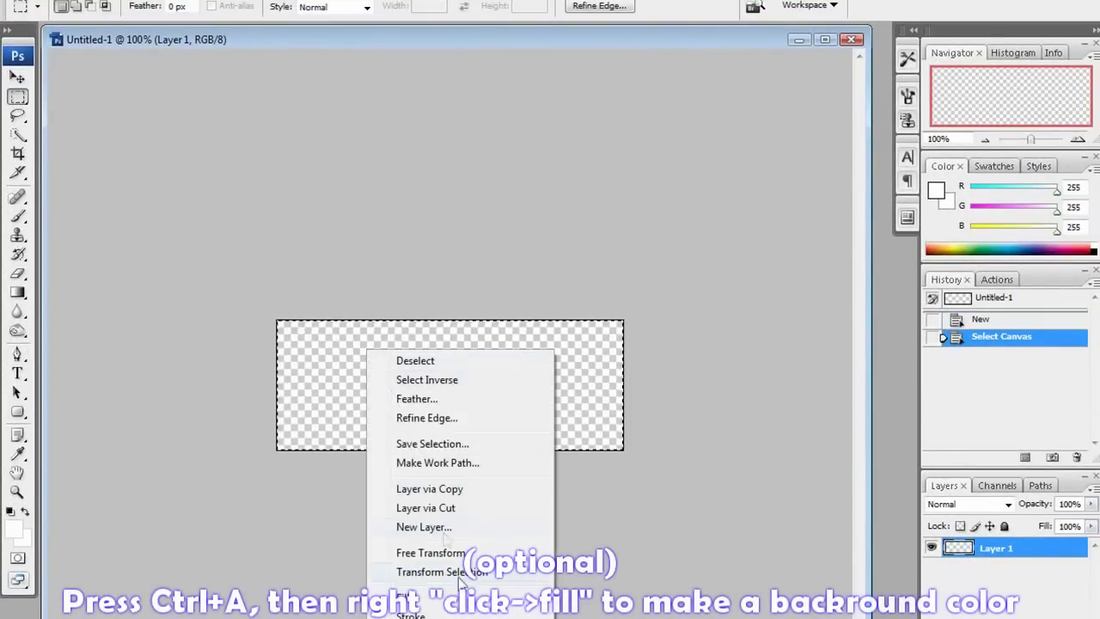
left_click(453, 593)
left_click(653, 211)
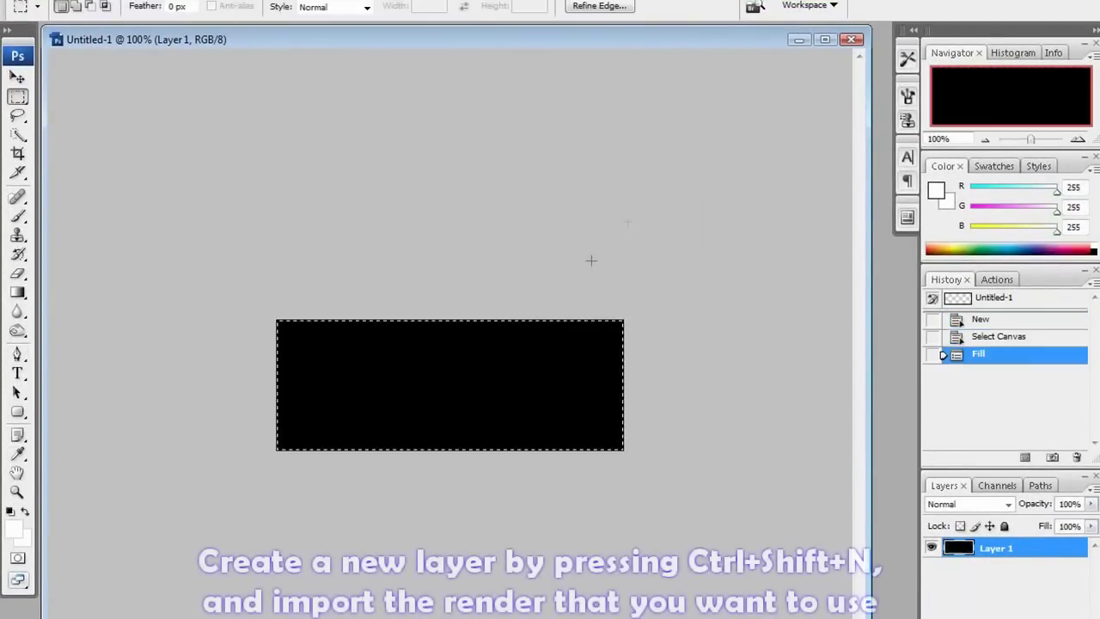
key("ctrl+d")
key("ctrl+shift+n")
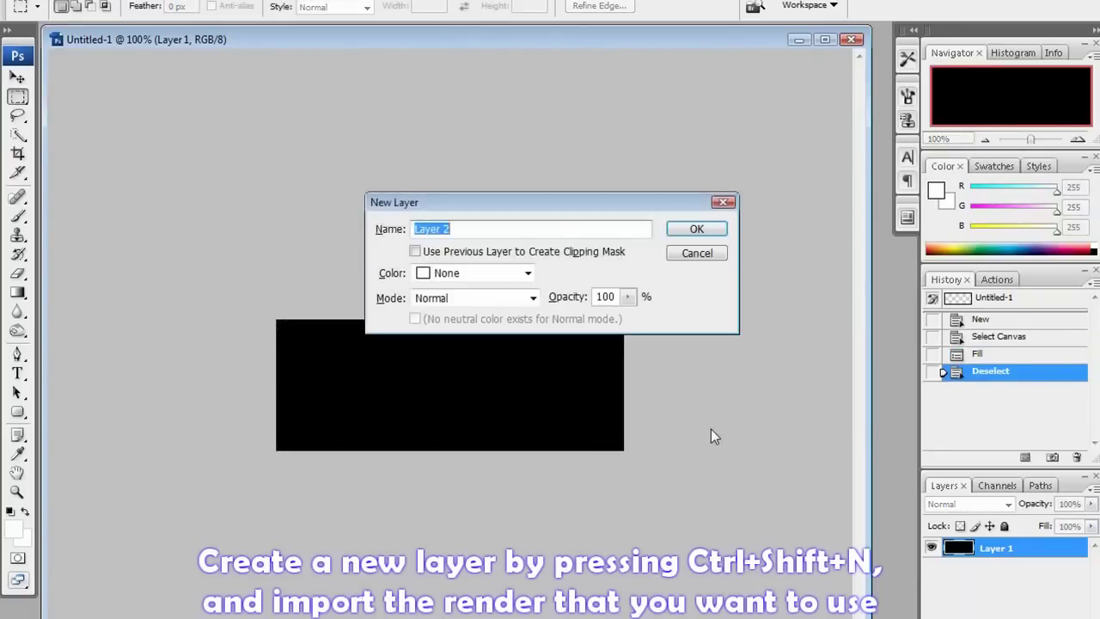
key("Return")
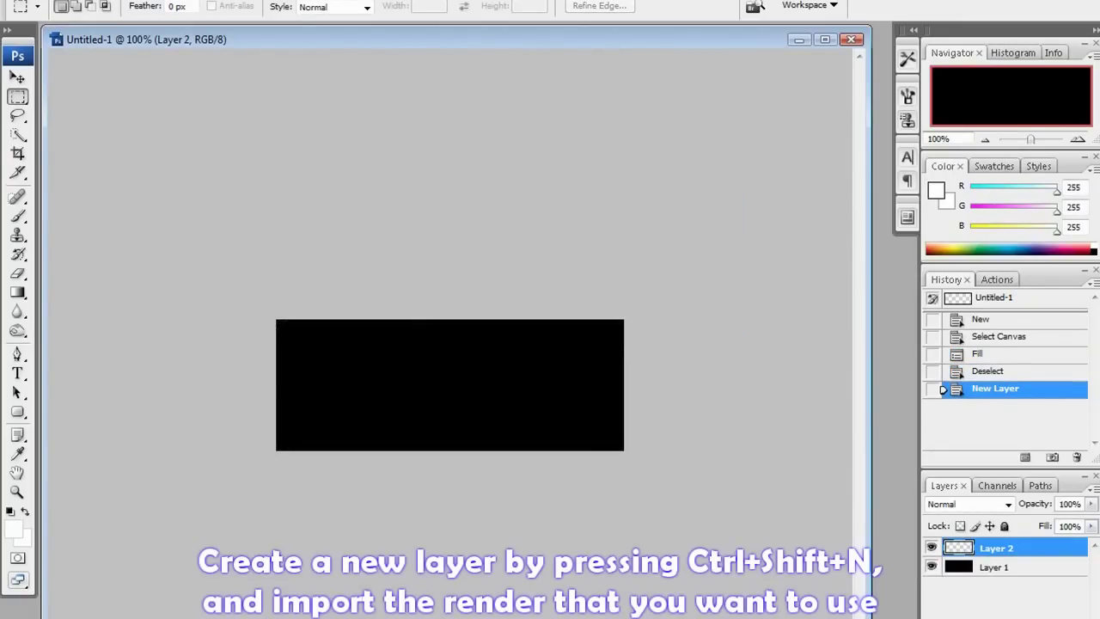
Open the Mirrors edge.png render and enlarge its document window
key("ctrl+o")
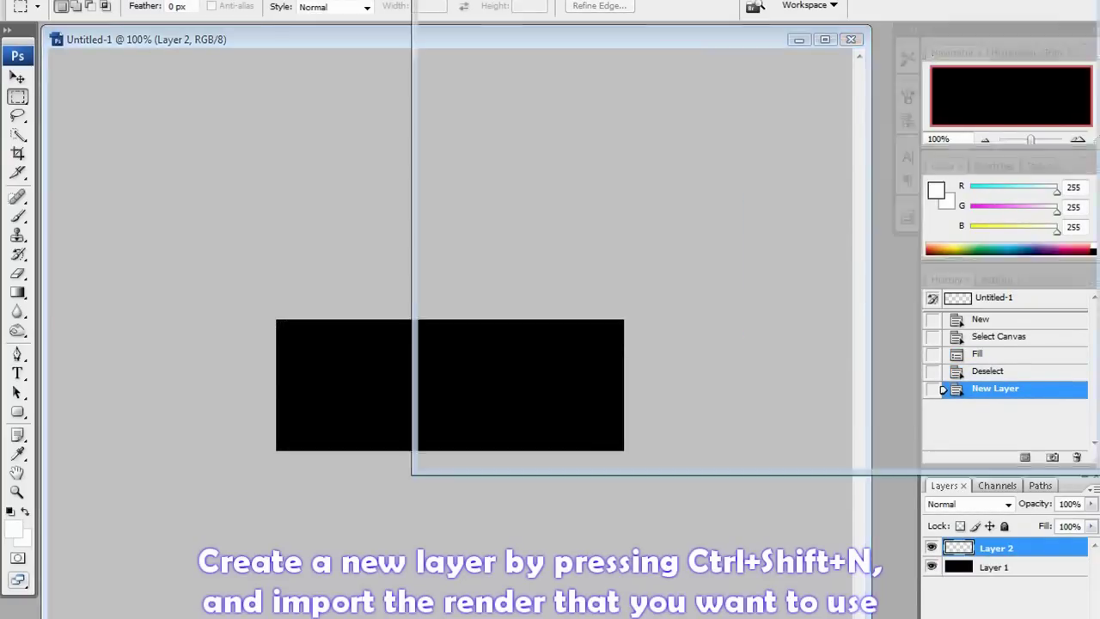
left_click_drag(973, 131, 352, 393)
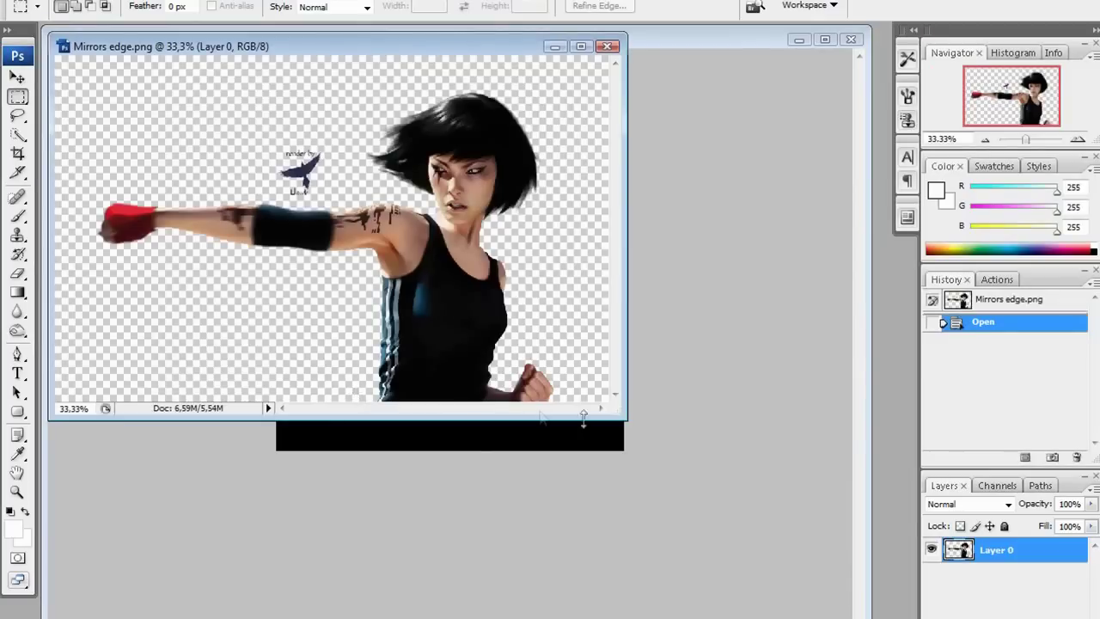
left_click_drag(622, 413, 761, 555)
Erase the small logo above her arm with a 78 px eraser, then select the whole render
left_click(17, 275)
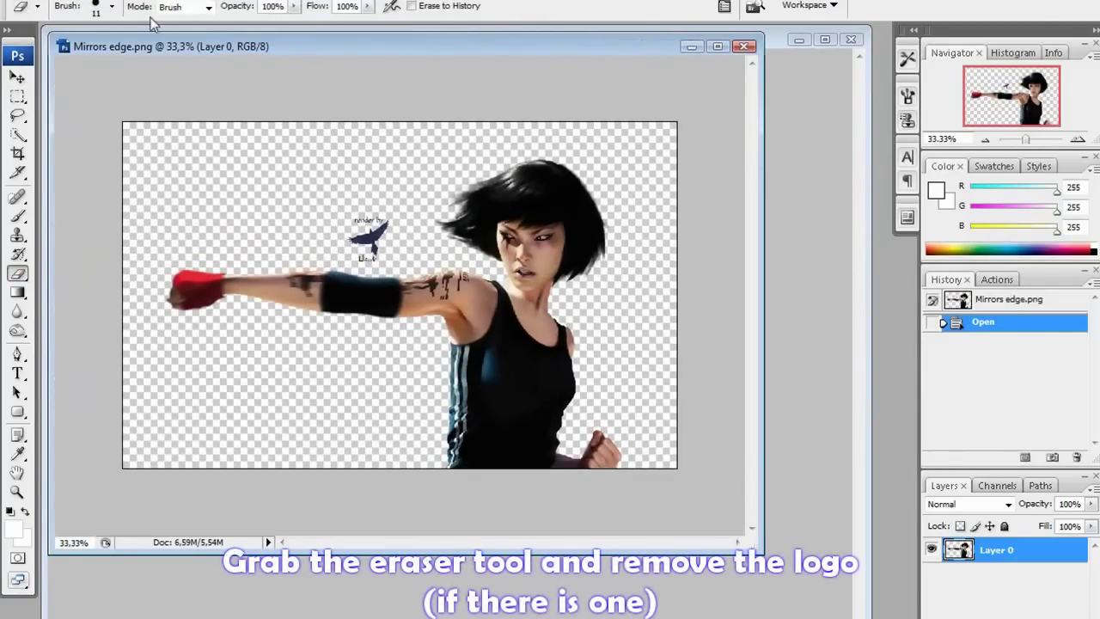
left_click(111, 6)
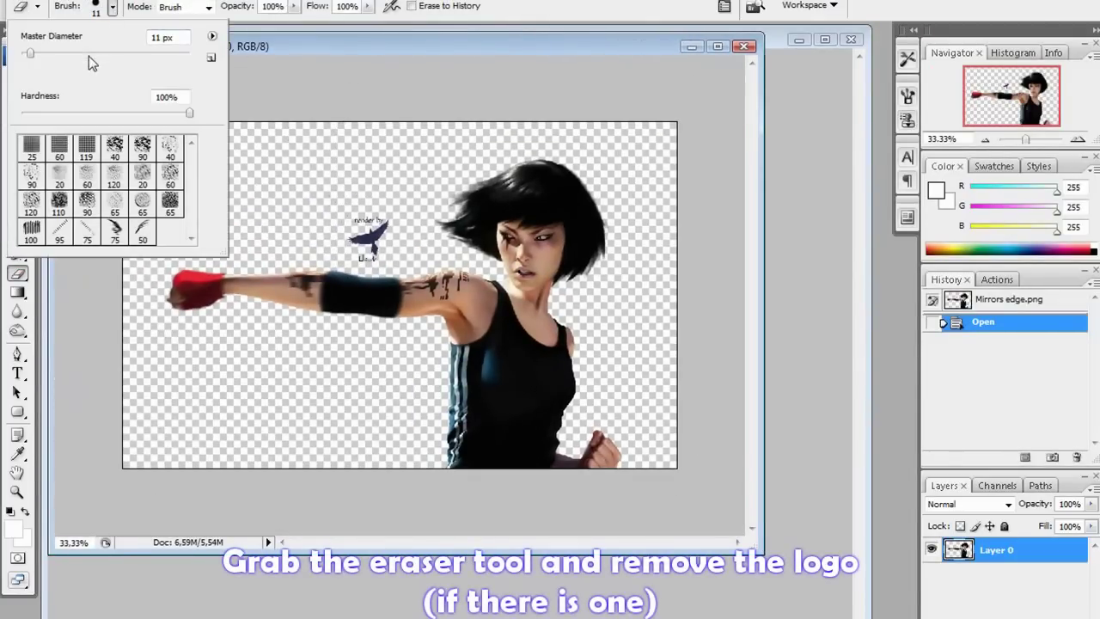
left_click(88, 54)
key("Return")
mouse_move(364, 219)
left_mouse_down()
mouse_move(362, 249)
mouse_move(380, 234)
mouse_move(365, 194)
left_mouse_up()
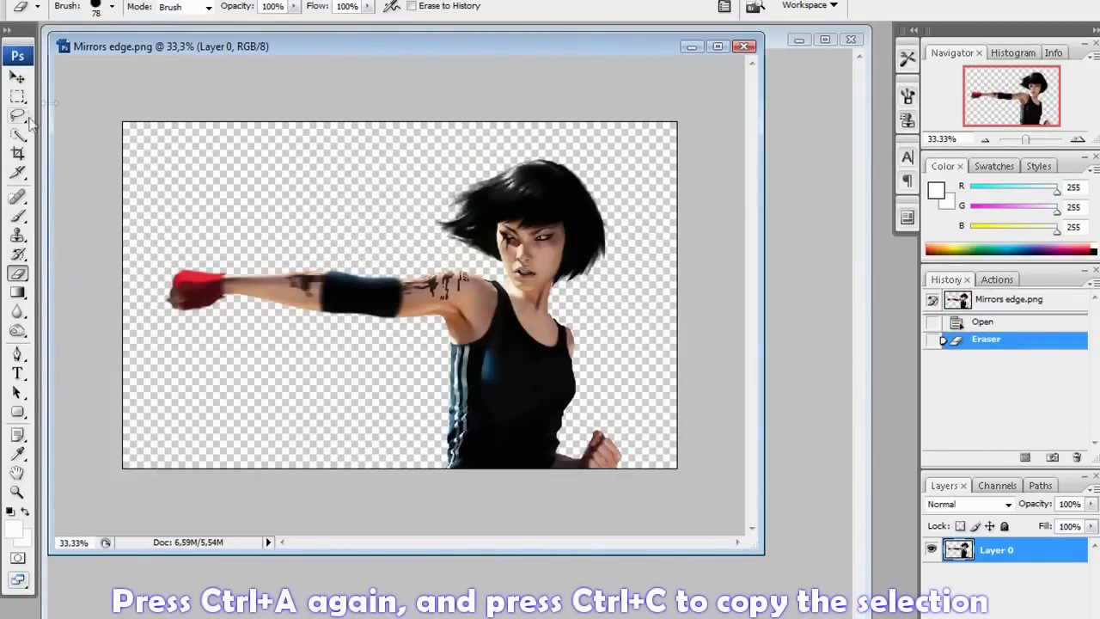
left_click(18, 96)
key("ctrl+a")
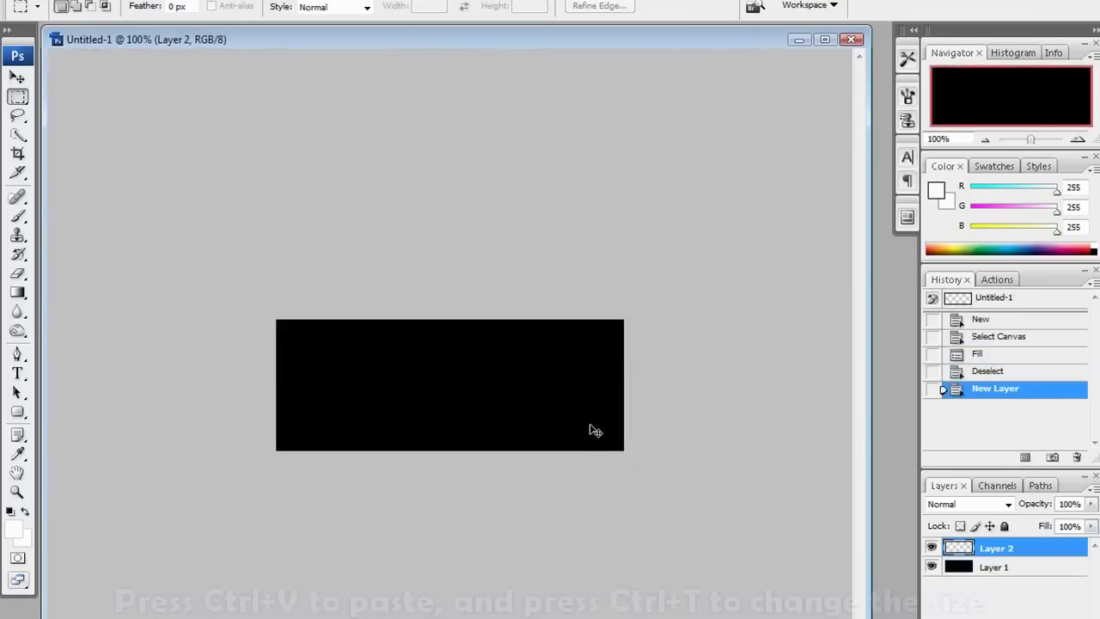
Paste the render into the banner and scale it down to fit the black strip
key("ctrl+v")
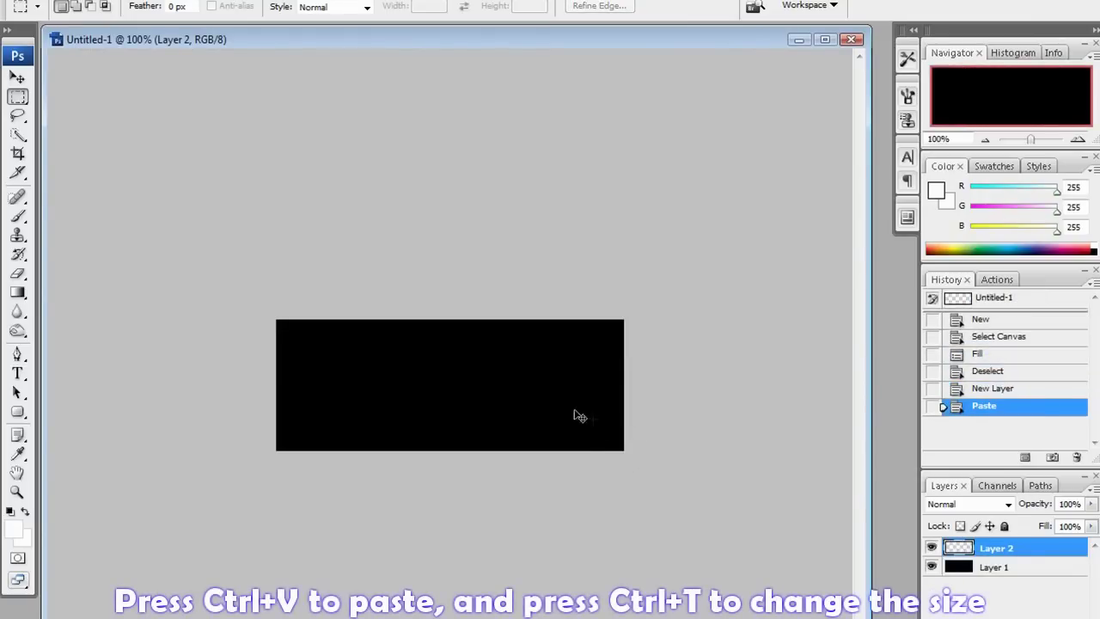
key("ctrl+t")
left_click_drag(273, 311, 216, 239)
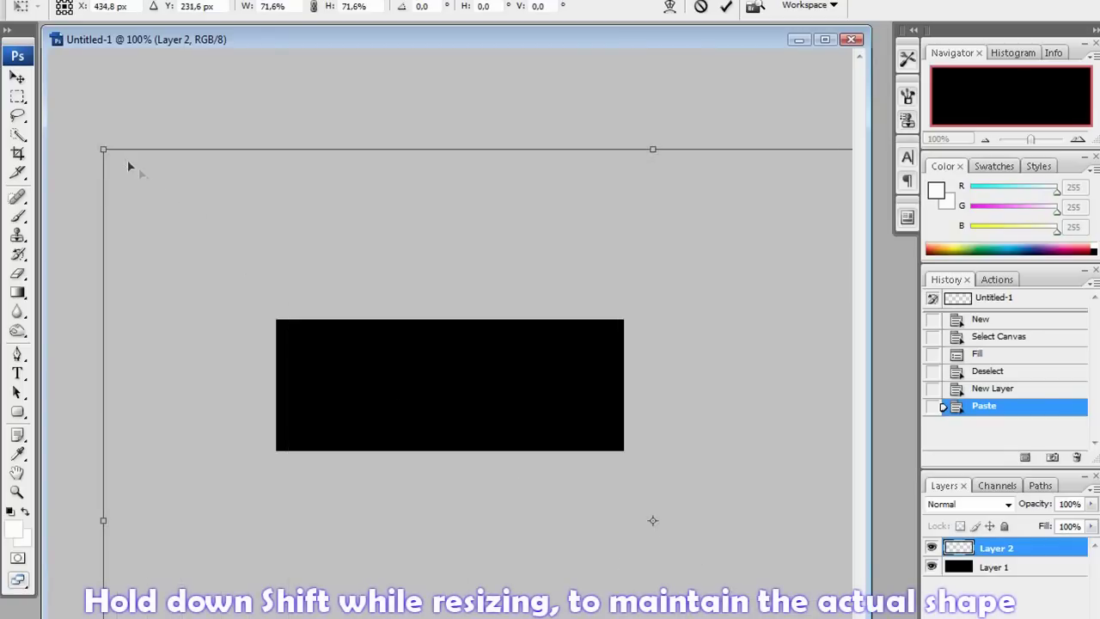
mouse_move(217, 239)
left_mouse_down()
mouse_move(692, 546)
mouse_move(249, 234)
mouse_move(432, 349)
mouse_move(376, 330)
mouse_move(290, 258)
left_mouse_up()
mouse_move(346, 318)
left_mouse_down()
mouse_move(359, 349)
mouse_move(353, 335)
left_mouse_up()
key("Return")
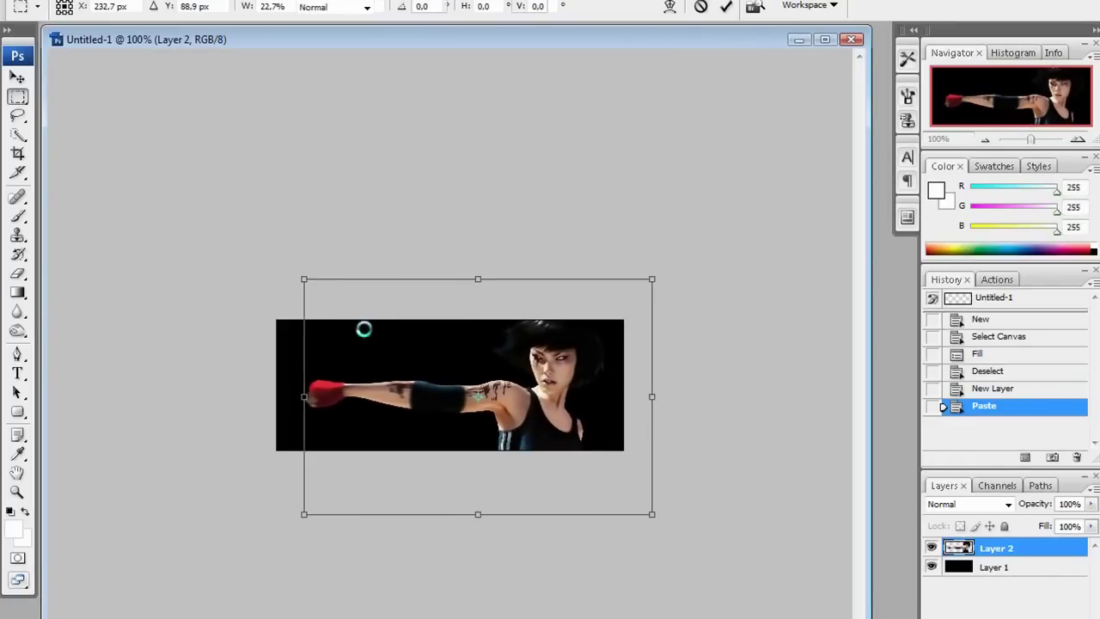
Nudge the render left and enlarge it to 104.2%, then start a new layer for the beam
key("ctrl+t")
left_click_drag(458, 388, 449, 388)
left_click_drag(293, 281, 290, 277)
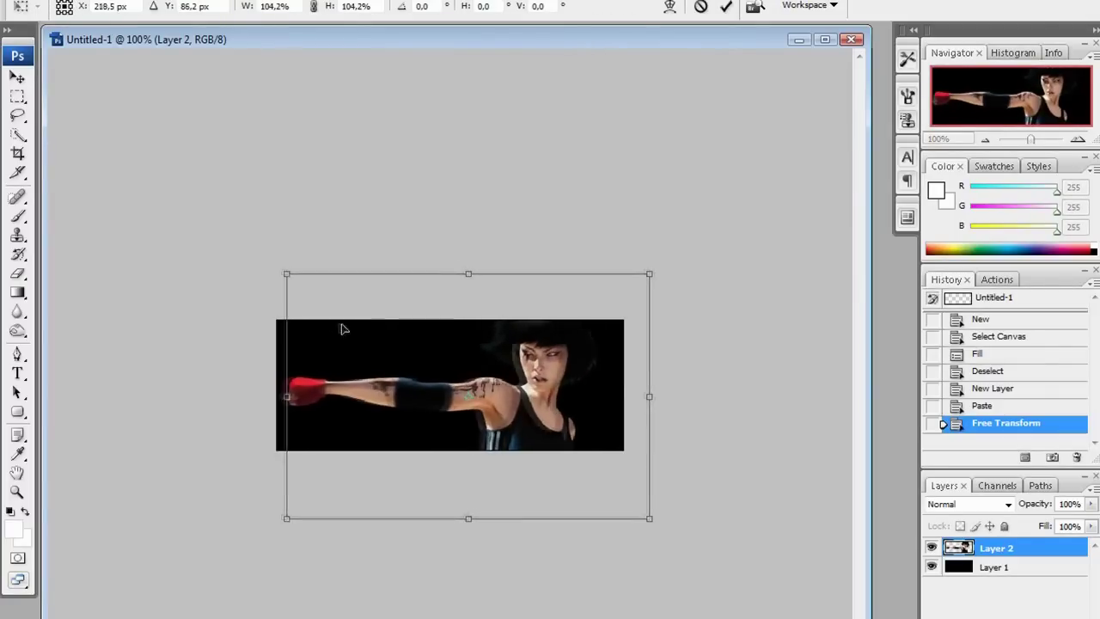
key("Return")
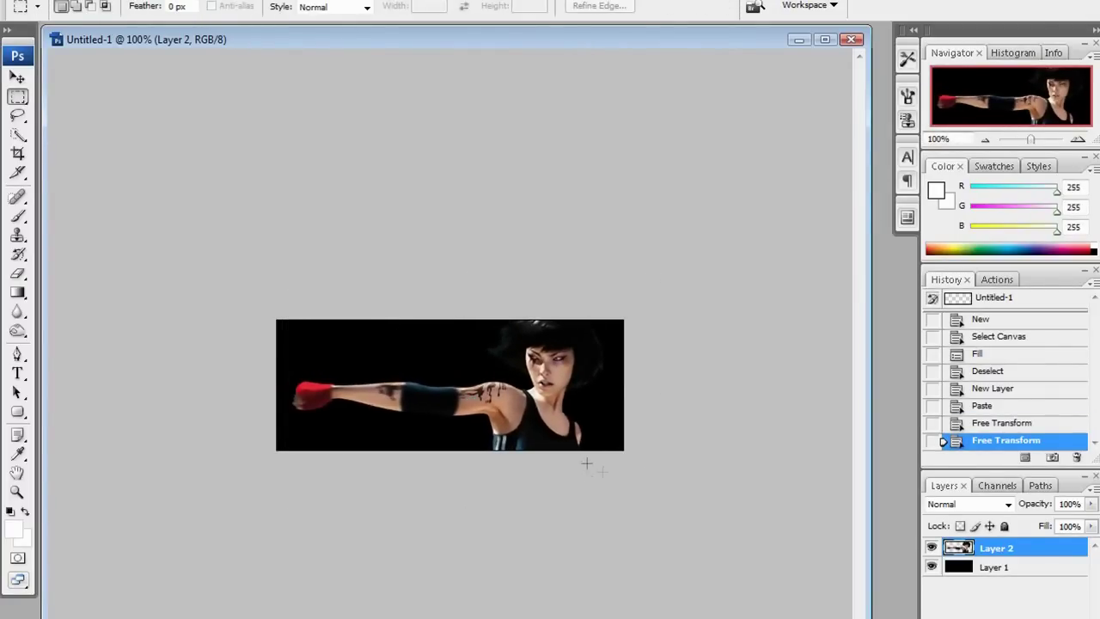
key("ctrl+shift+n")
Add Layer 3 and draw a curved Pen path from her forehead around the arm to the fist
key("Return")
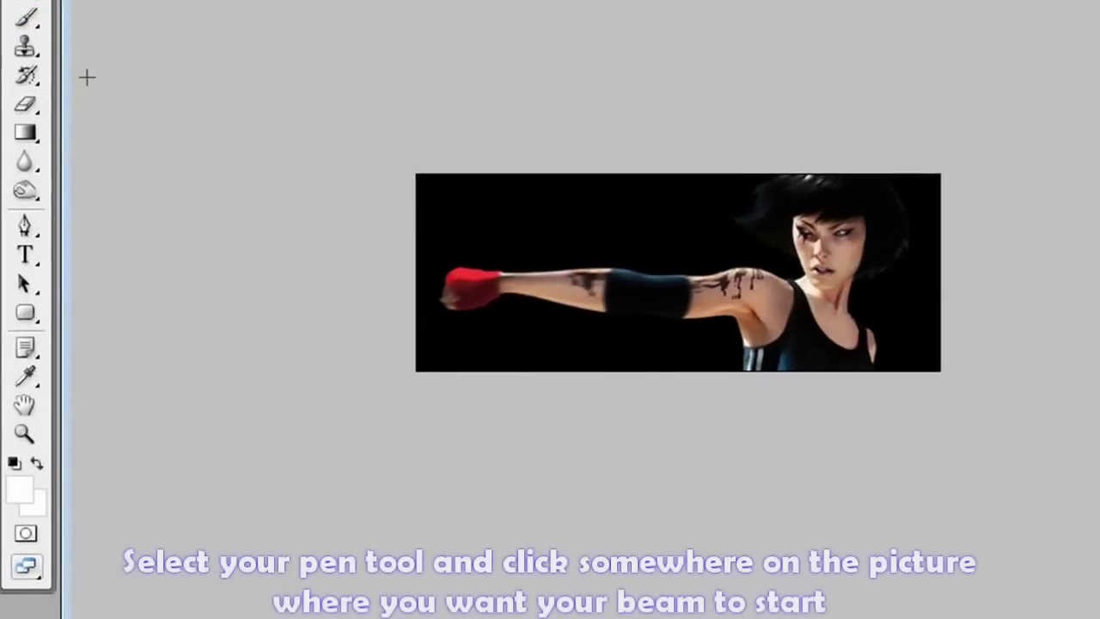
left_click(33, 225)
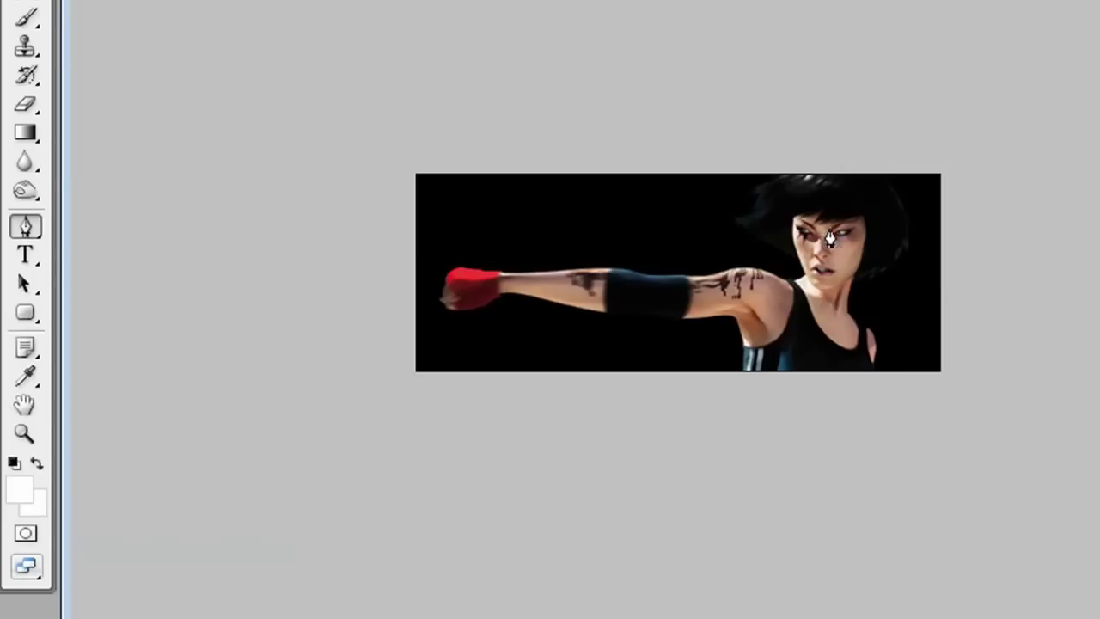
left_click(684, 278)
left_click_drag(685, 280, 658, 366)
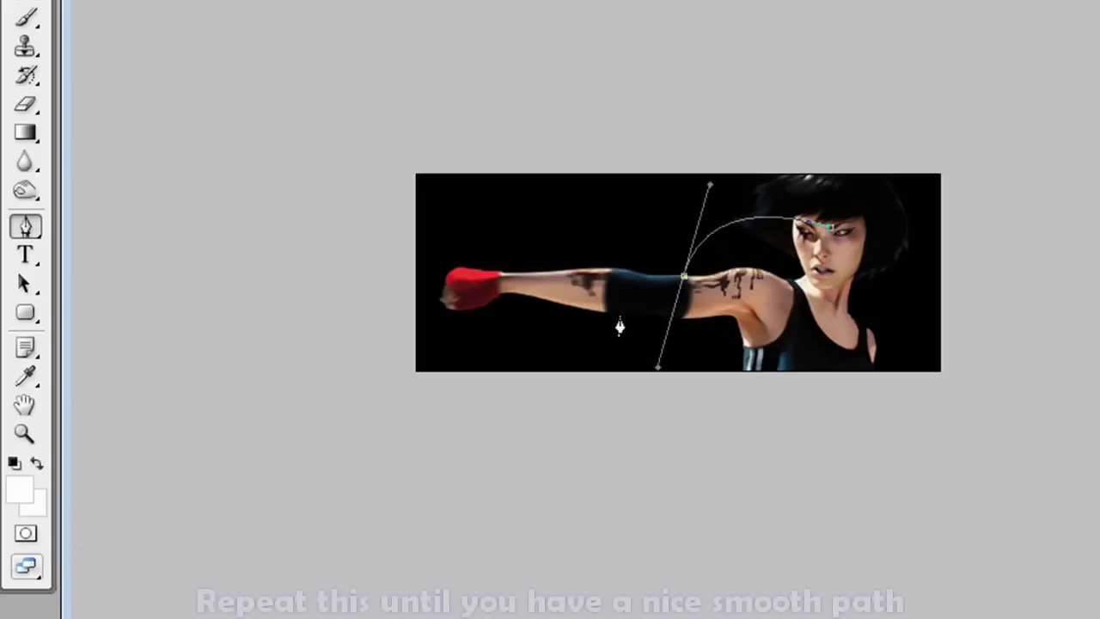
mouse_move(605, 313)
left_mouse_down()
mouse_move(591, 252)
mouse_move(584, 268)
left_mouse_up()
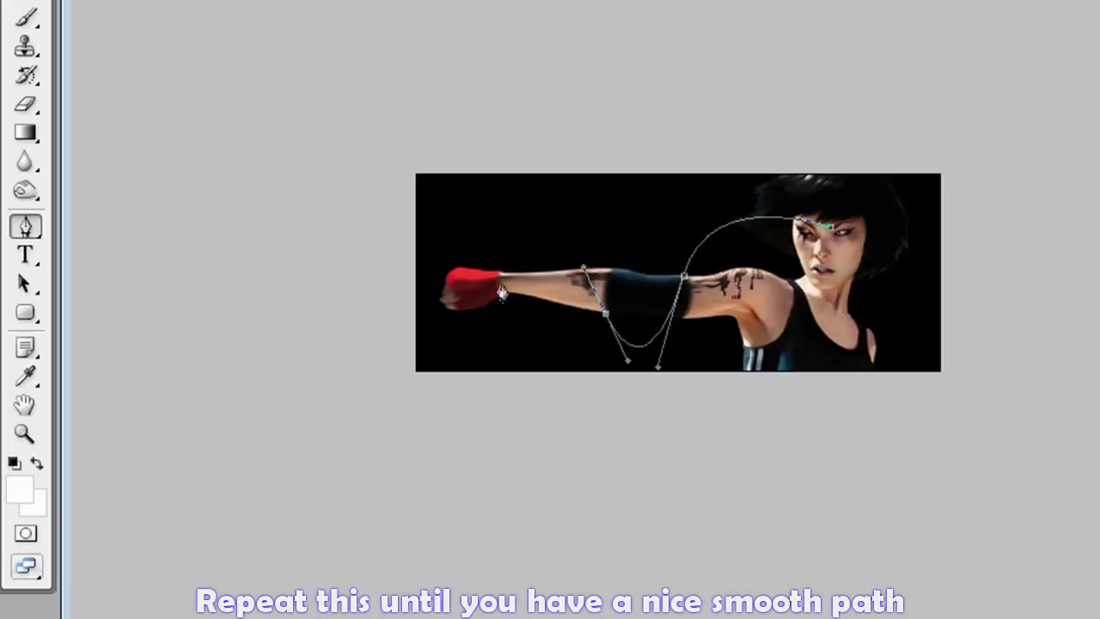
mouse_move(475, 269)
left_mouse_down()
mouse_move(442, 329)
mouse_move(456, 337)
mouse_move(410, 280)
left_mouse_up()
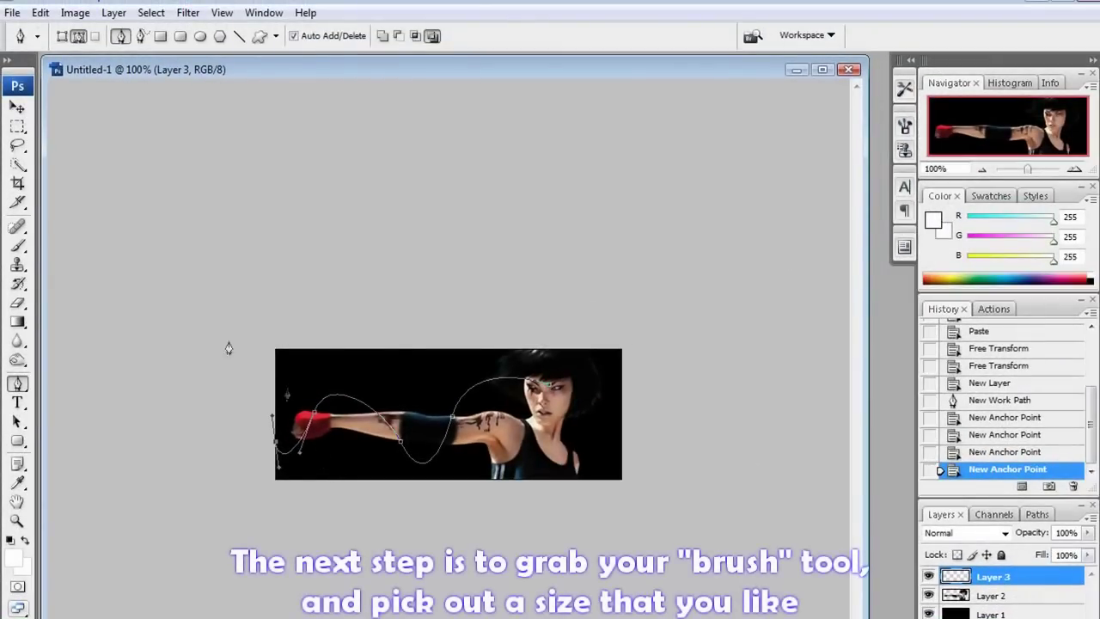
Load the Basic Brushes set and choose a 9 px round brush
left_click(19, 247)
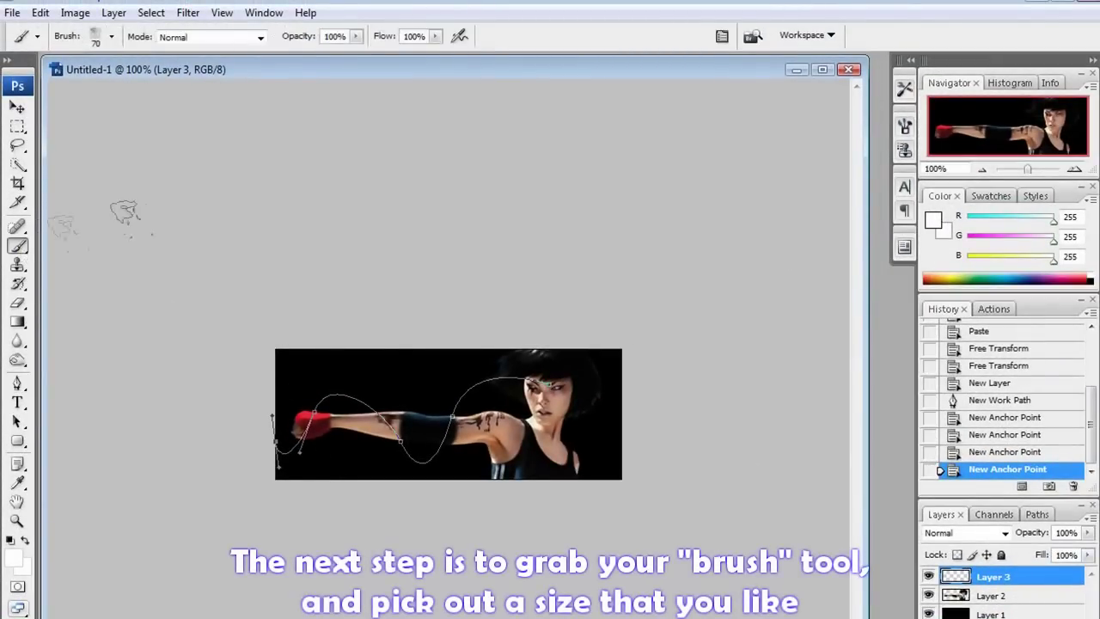
left_click(111, 37)
left_click(210, 67)
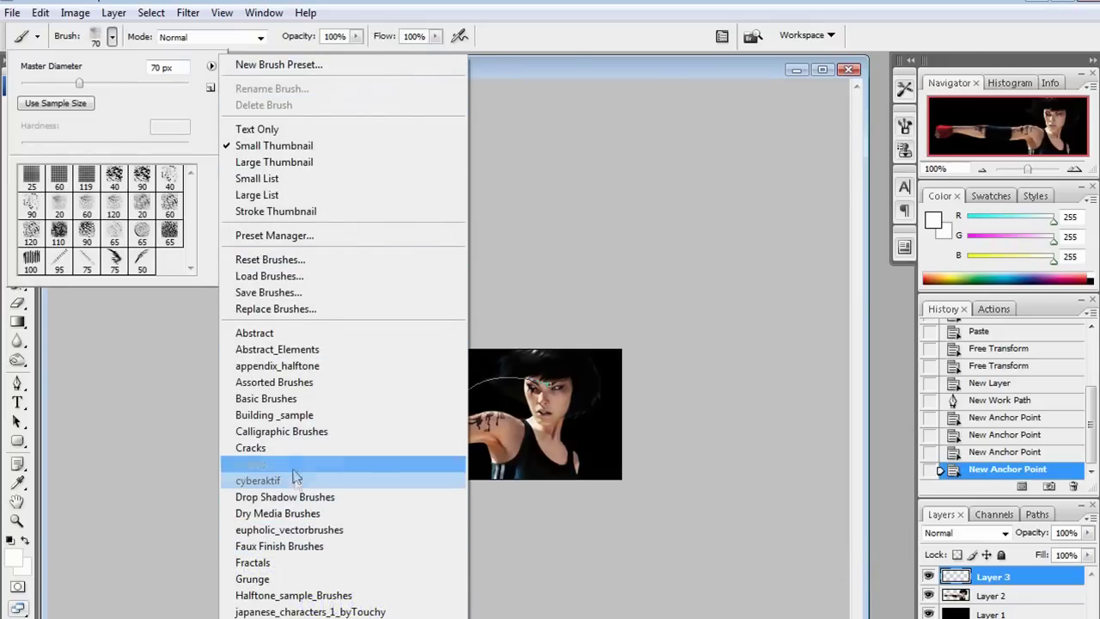
left_click(290, 398)
left_click(488, 307)
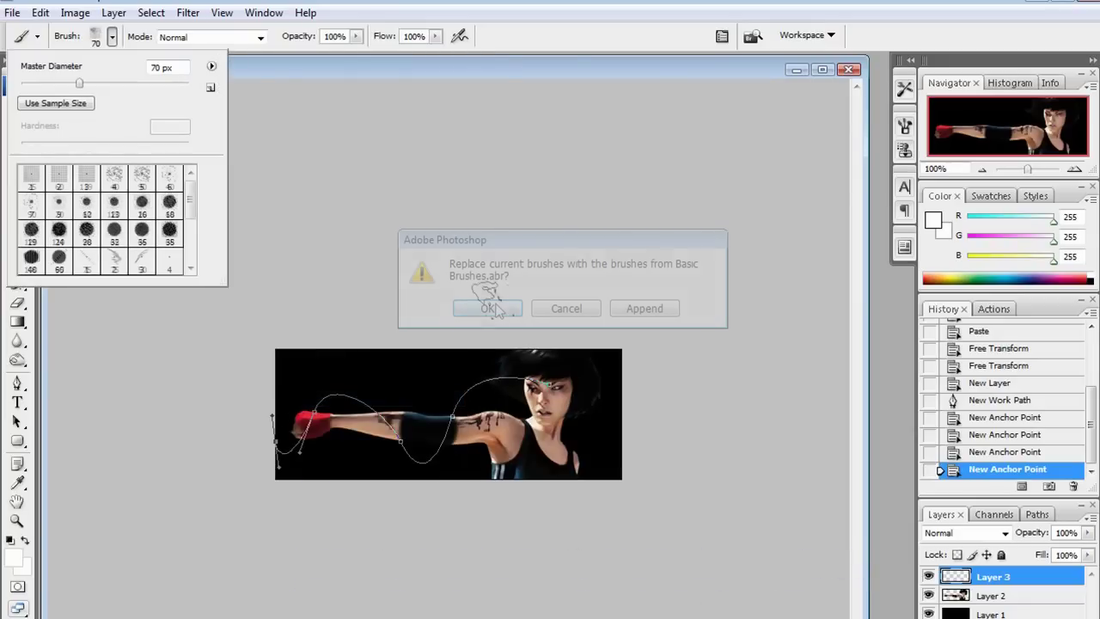
left_click(94, 209)
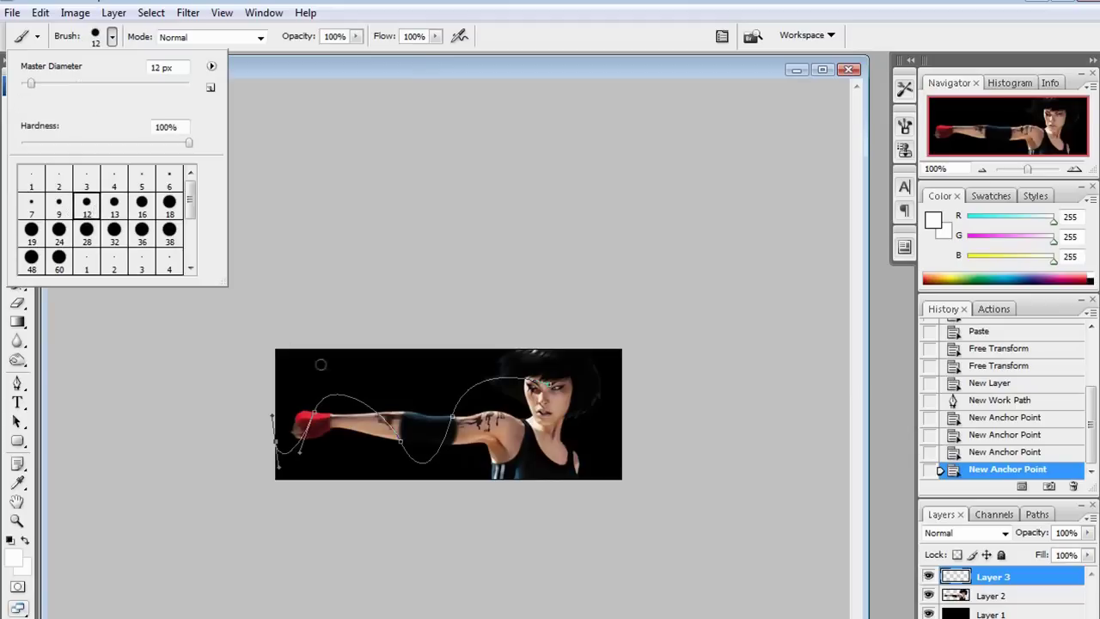
left_click(58, 206)
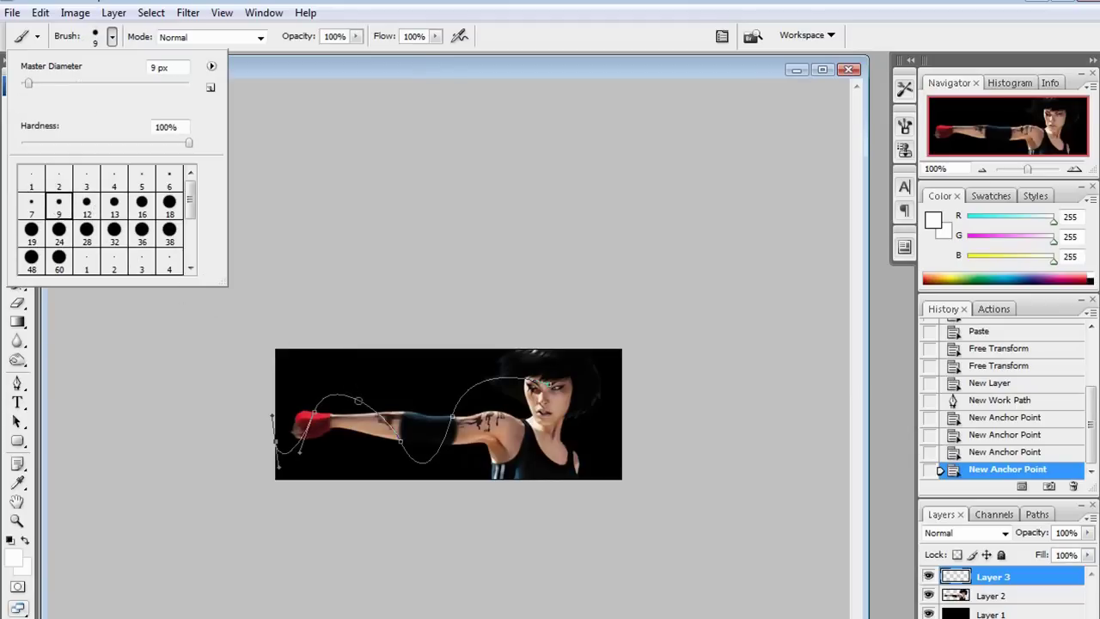
key("Return")
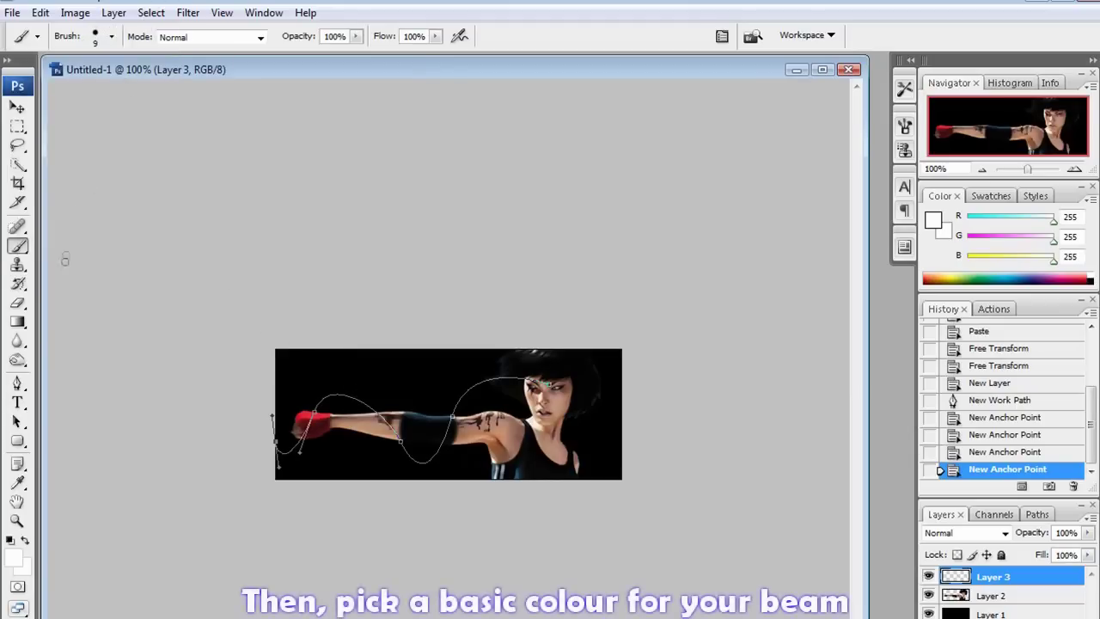
Set the foreground colour to red (186, 32, 39) for the beam
left_click_drag(1084, 274, 1090, 273)
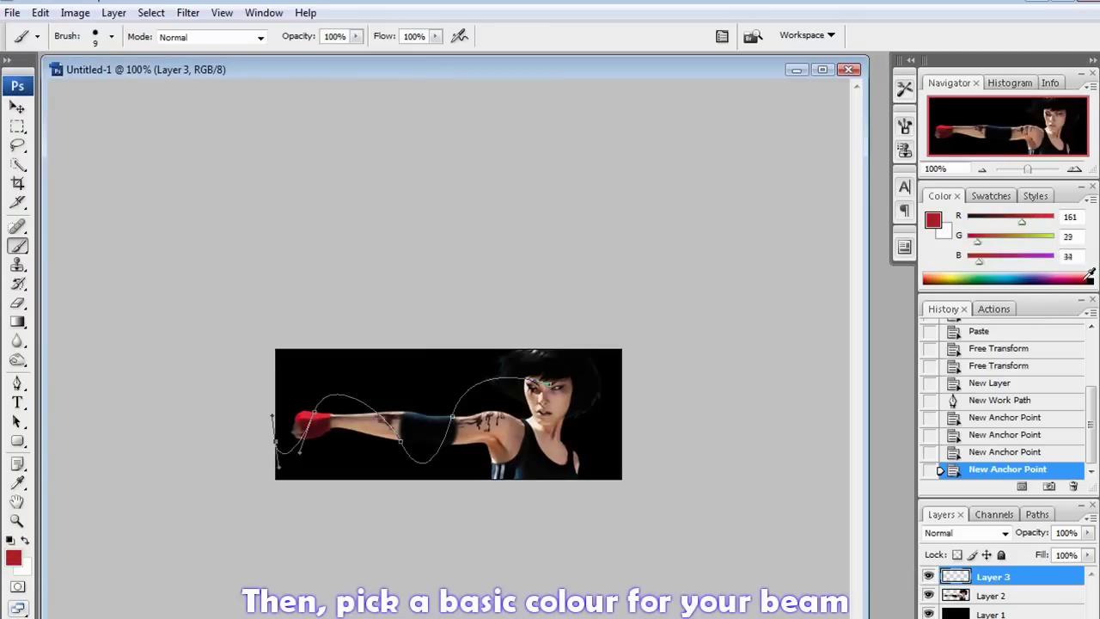
left_click_drag(1090, 273, 1086, 273)
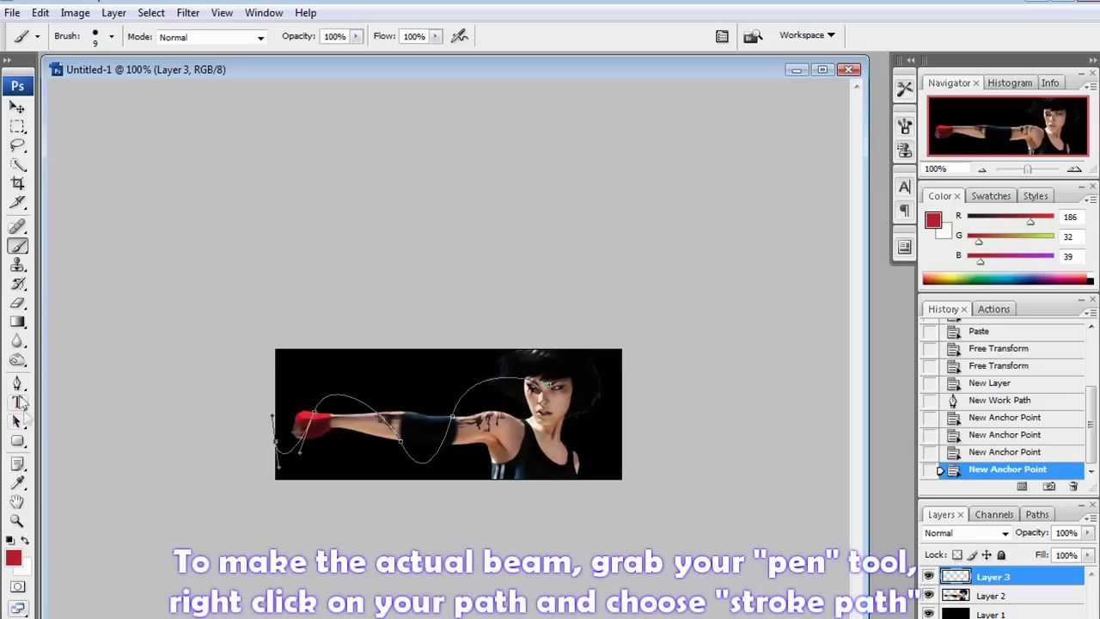
left_click(17, 383)
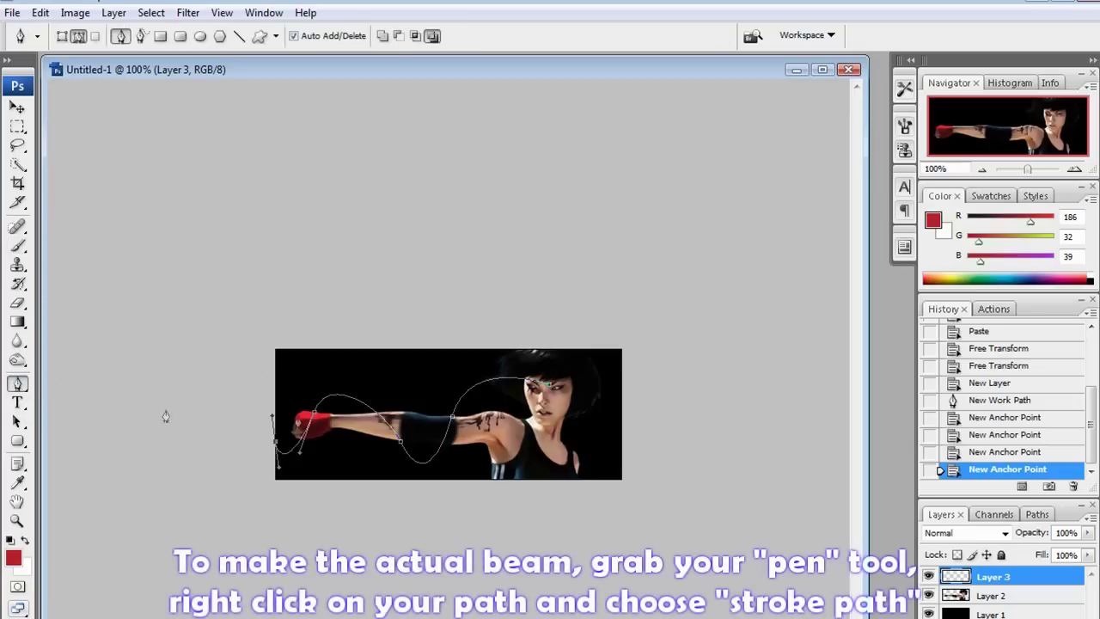
Stroke the work path with the Brush tool, painting a red beam around her arm
right_click(373, 414)
left_click(440, 557)
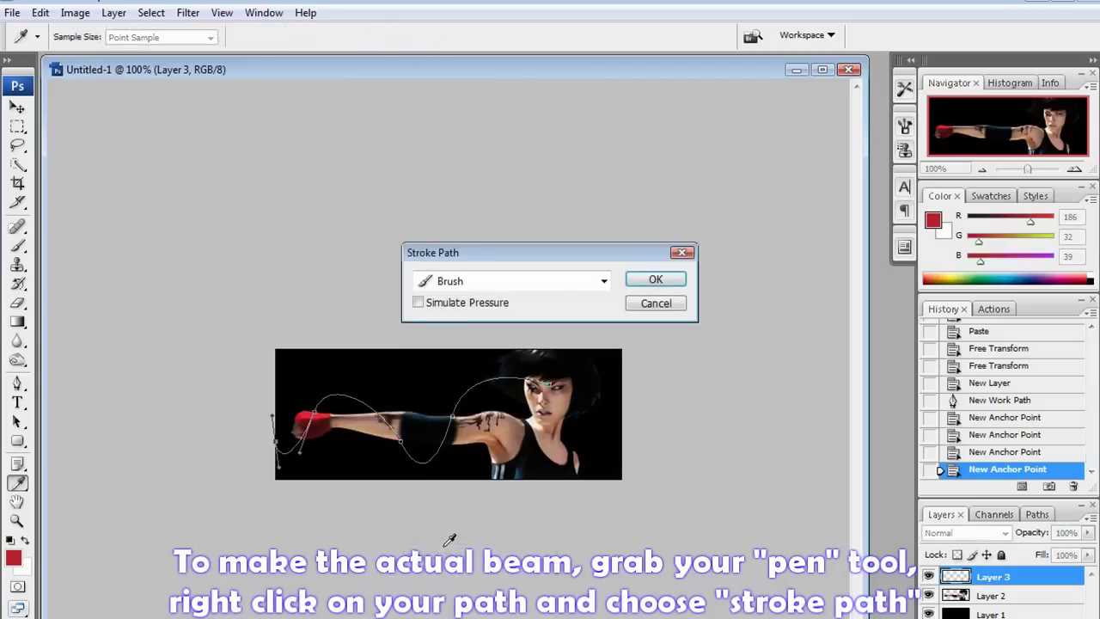
left_click(570, 283)
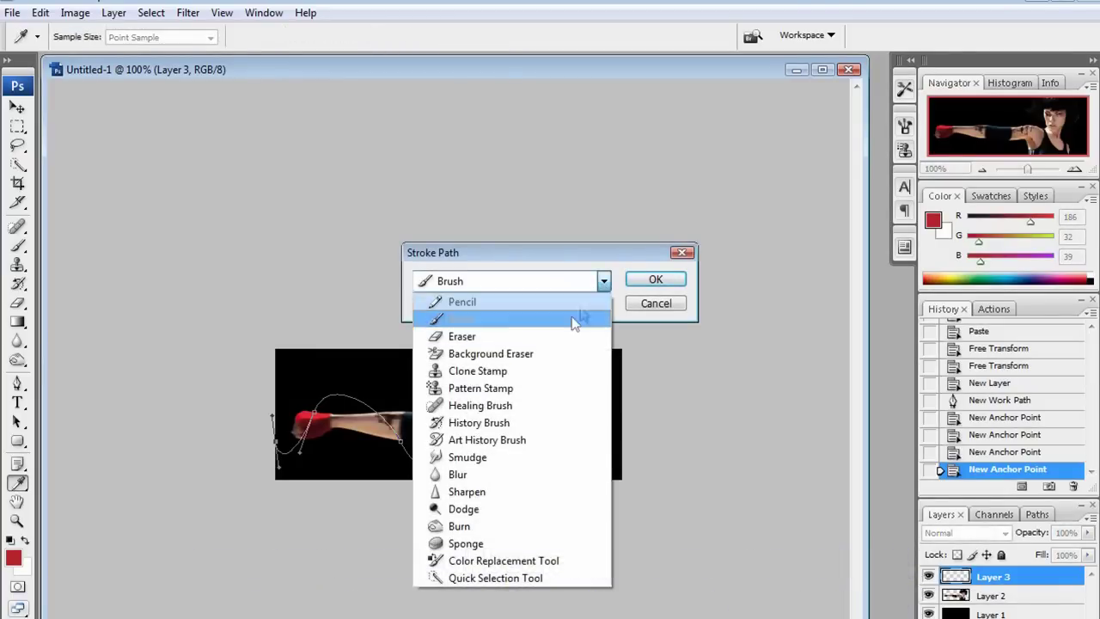
left_click(567, 323)
left_click(649, 290)
left_click(648, 287)
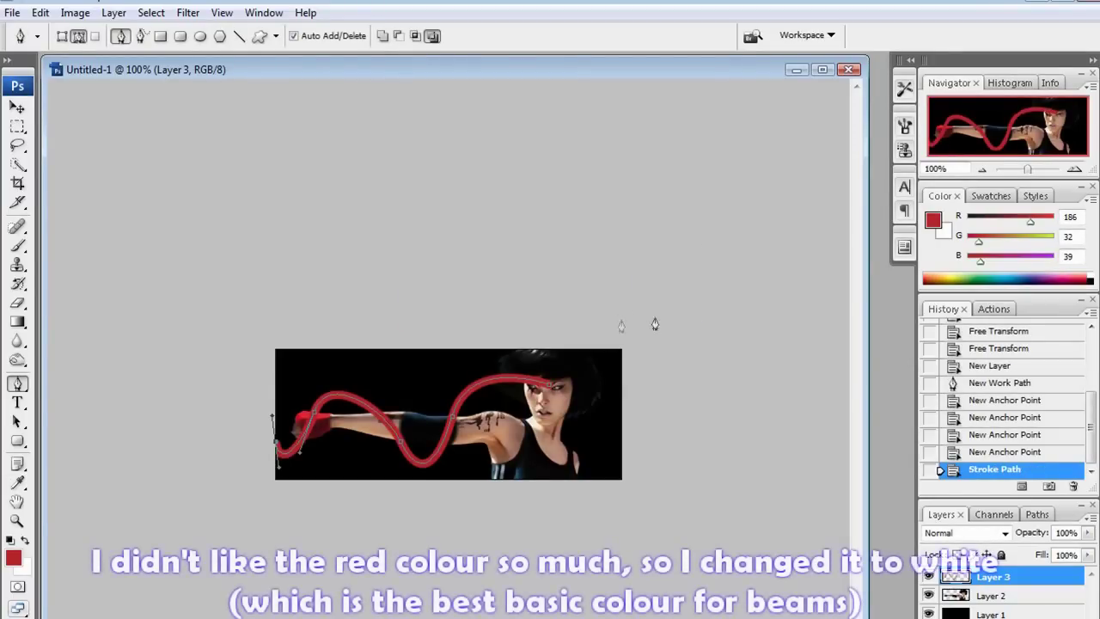
Undo the red stroke, switch to white, and restroke the same path with the brush
key("ctrl+z")
left_click(1090, 275)
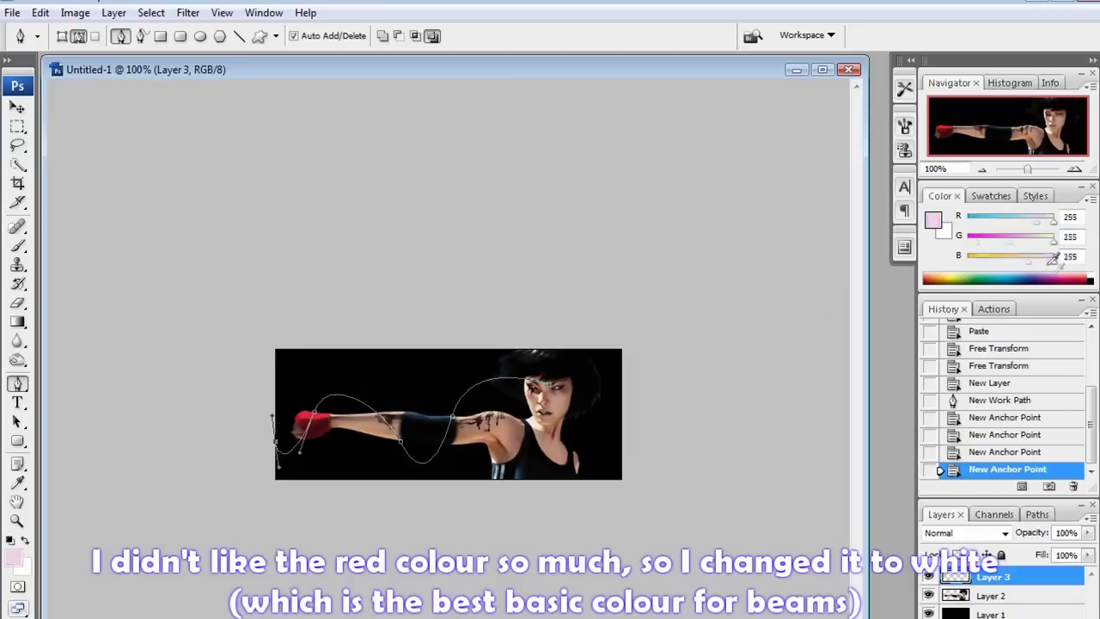
right_click(471, 392)
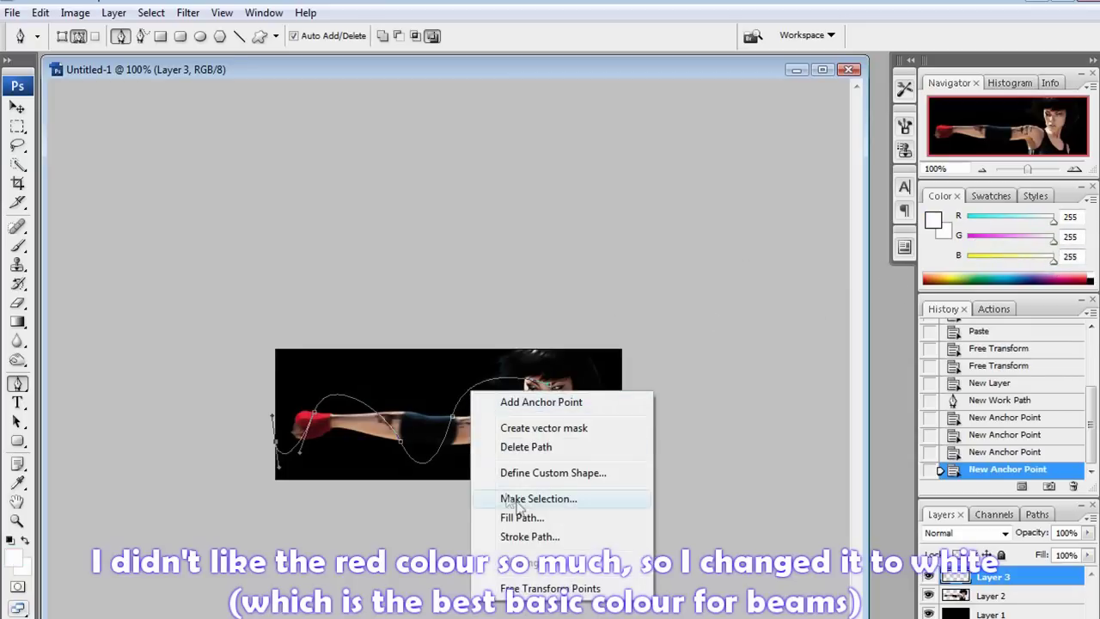
left_click(539, 536)
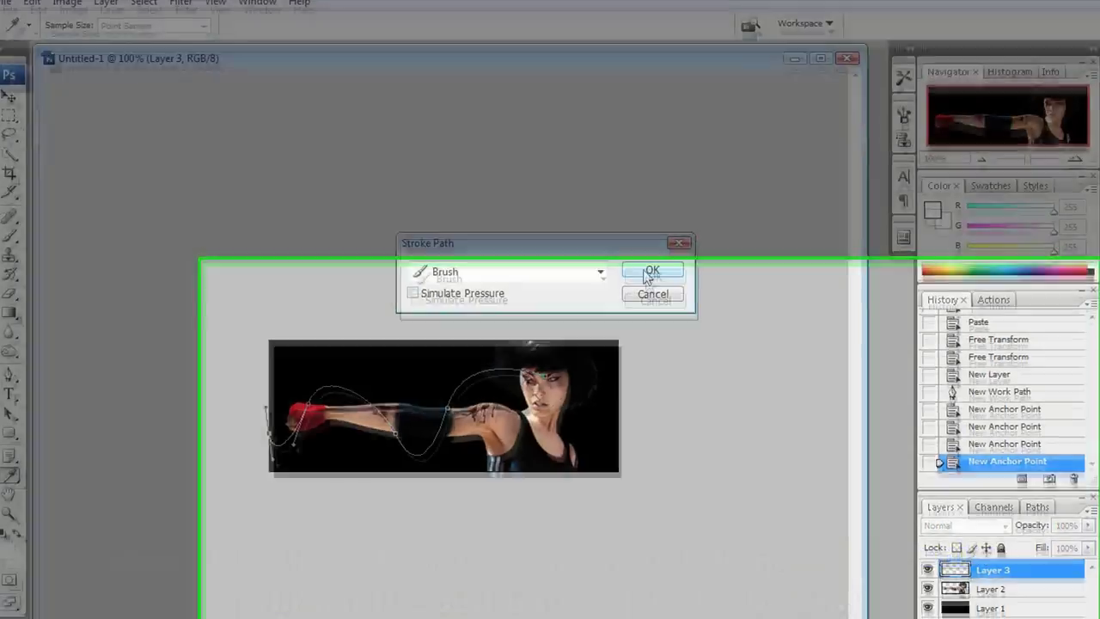
left_click(650, 272)
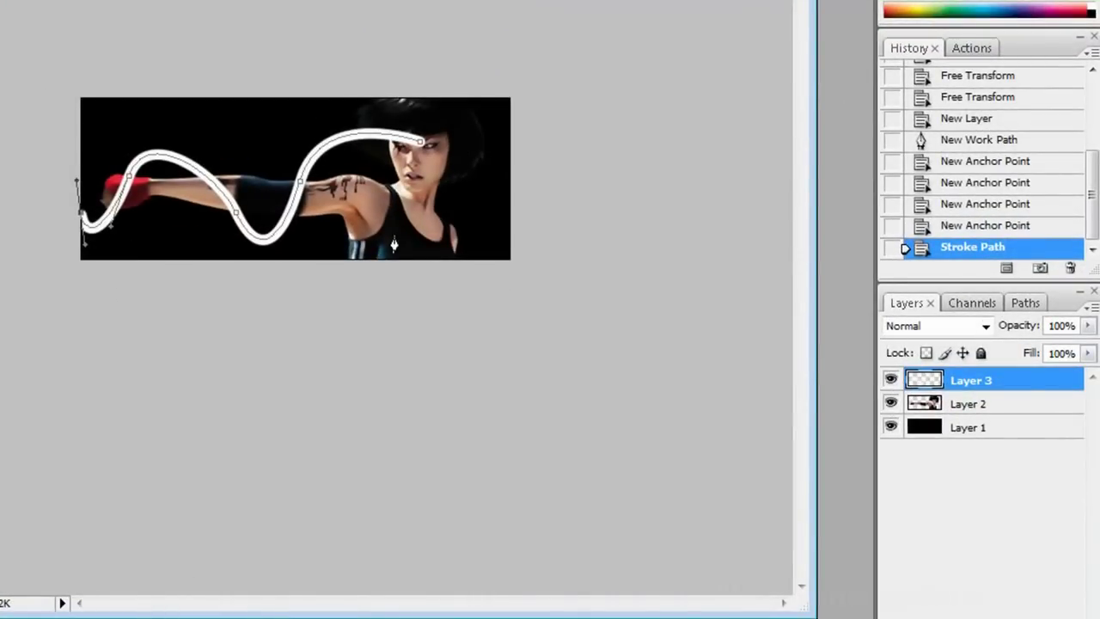
Give Layer 3 a red Outer Glow with 12% spread and adjusted opacity
right_click(984, 384)
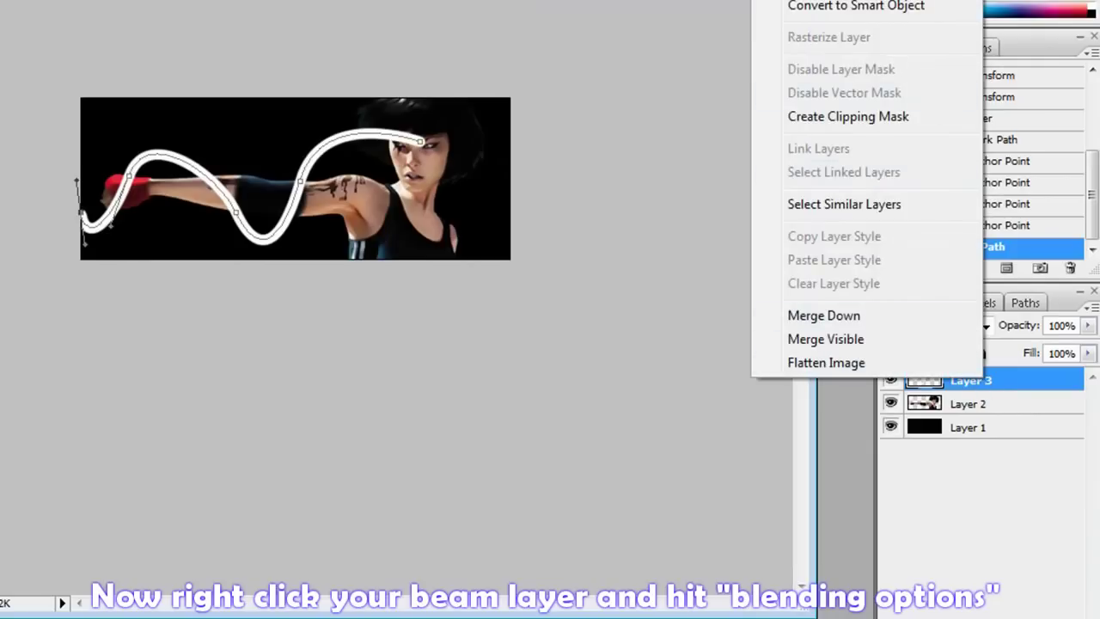
left_click(825, 2)
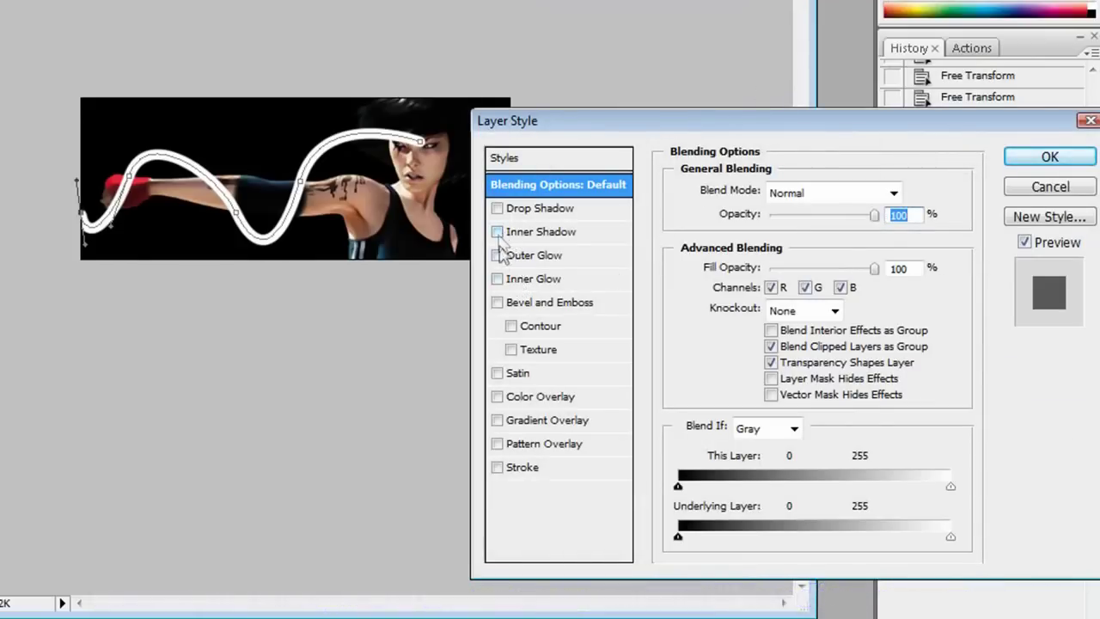
left_click(498, 256)
left_click(551, 257)
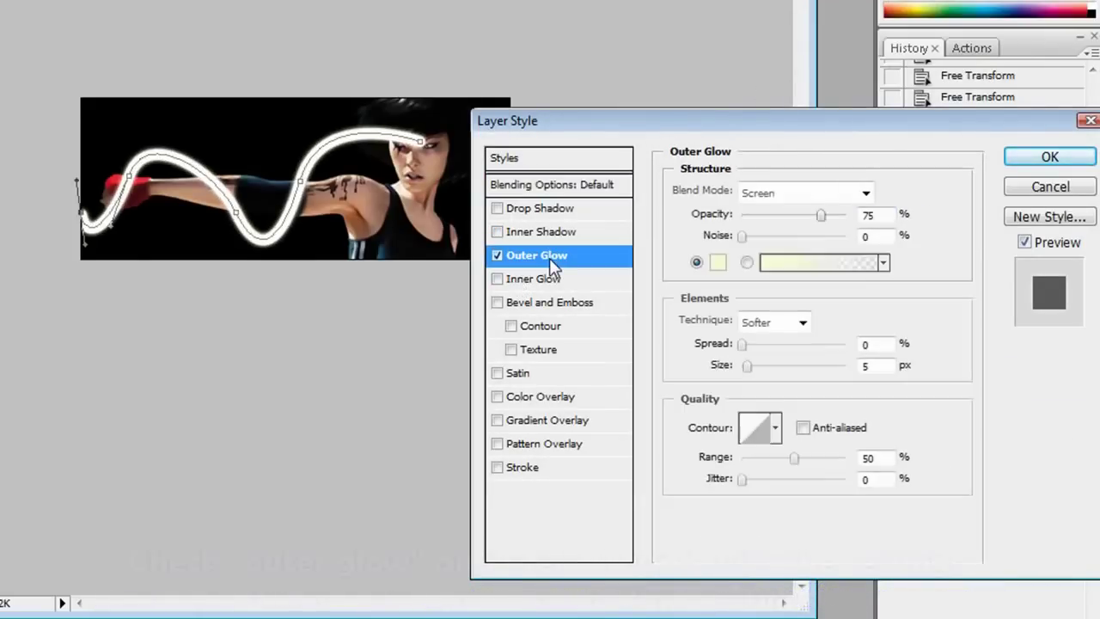
left_click(717, 263)
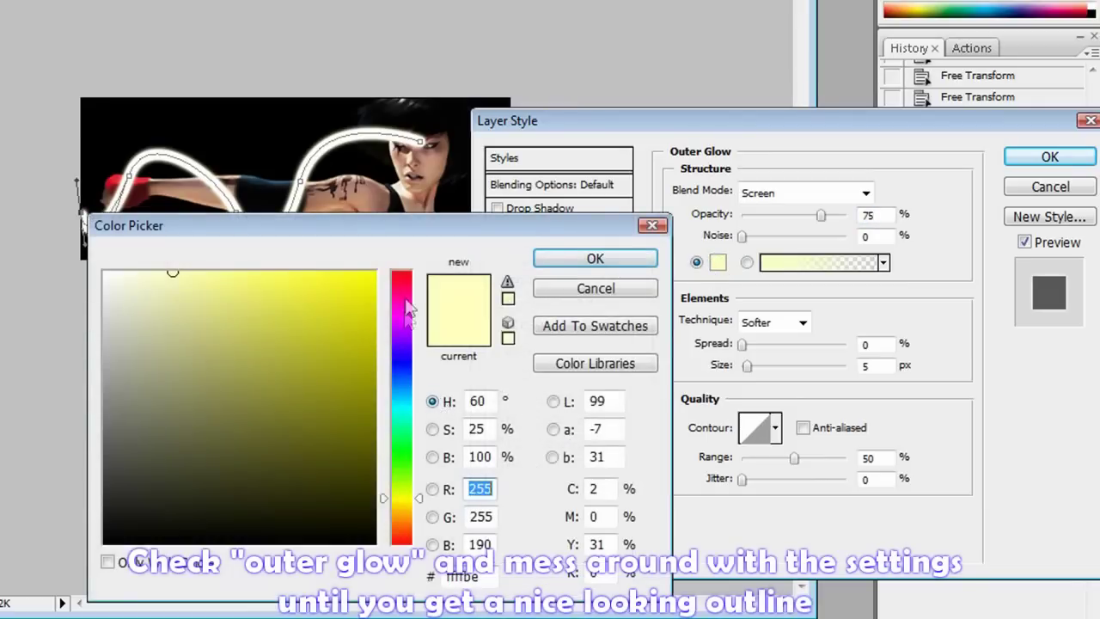
left_click_drag(408, 310, 403, 271)
left_click(375, 272)
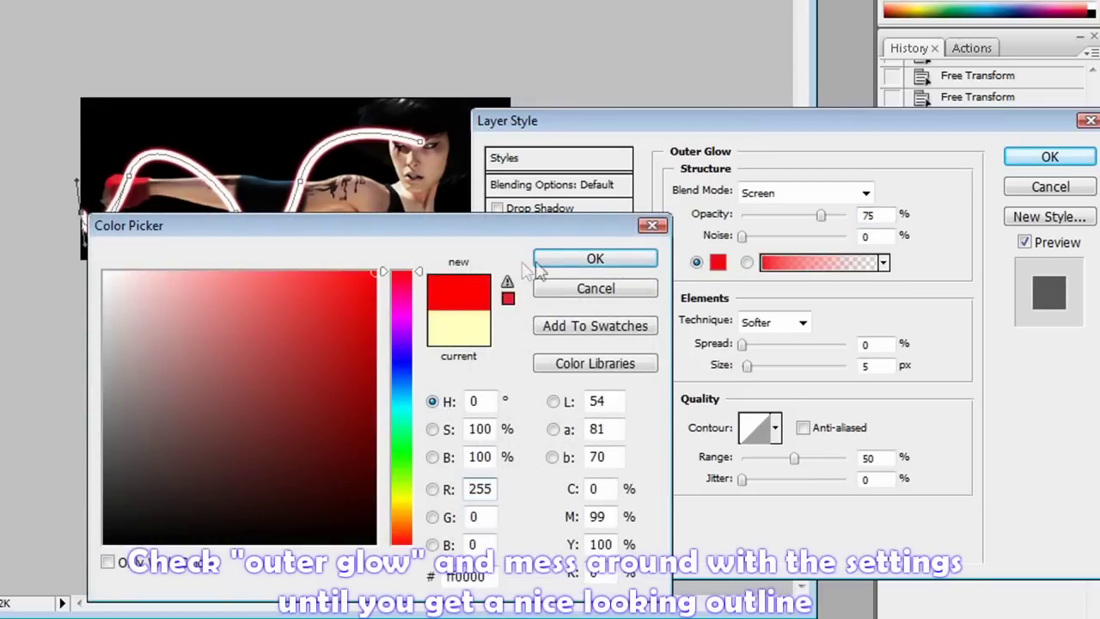
left_click(582, 257)
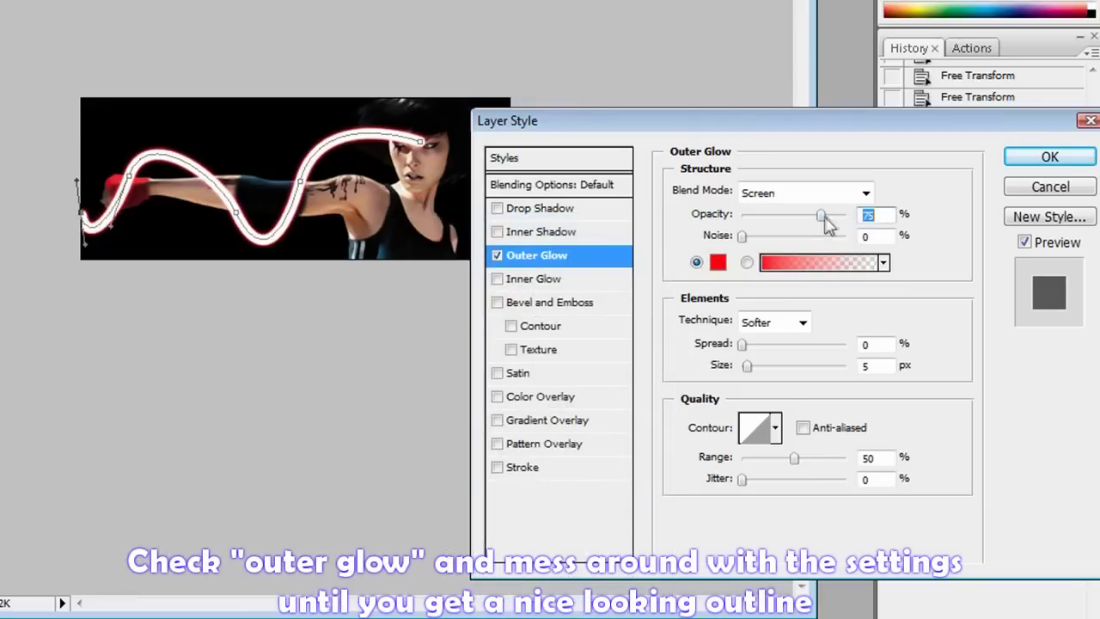
left_click_drag(825, 221, 833, 220)
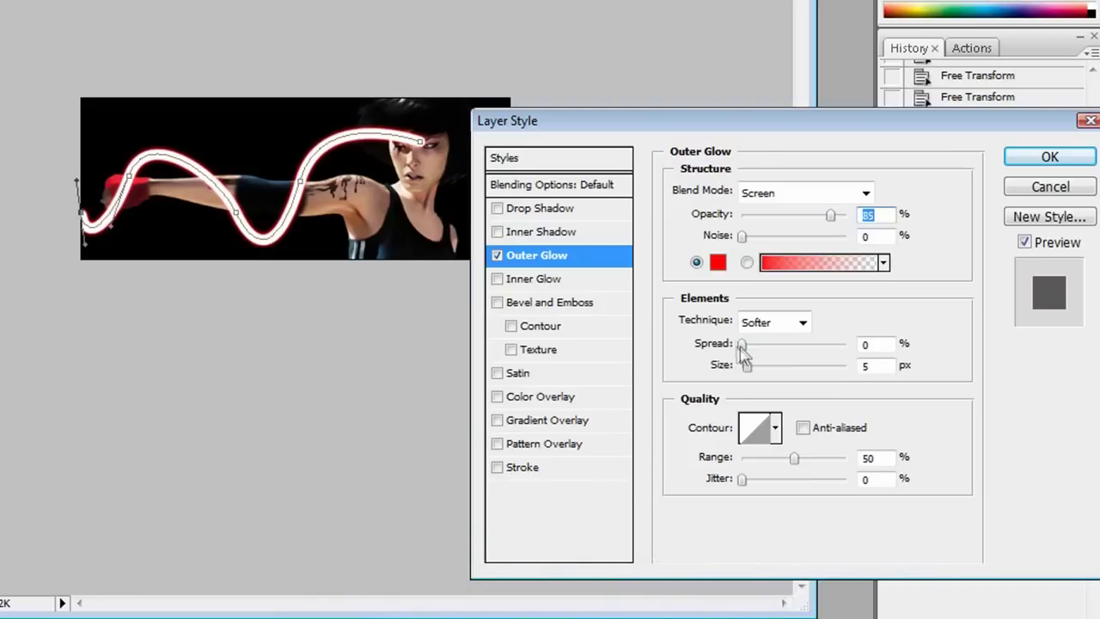
mouse_move(744, 345)
left_mouse_down()
mouse_move(846, 348)
mouse_move(745, 348)
mouse_move(760, 352)
left_mouse_up()
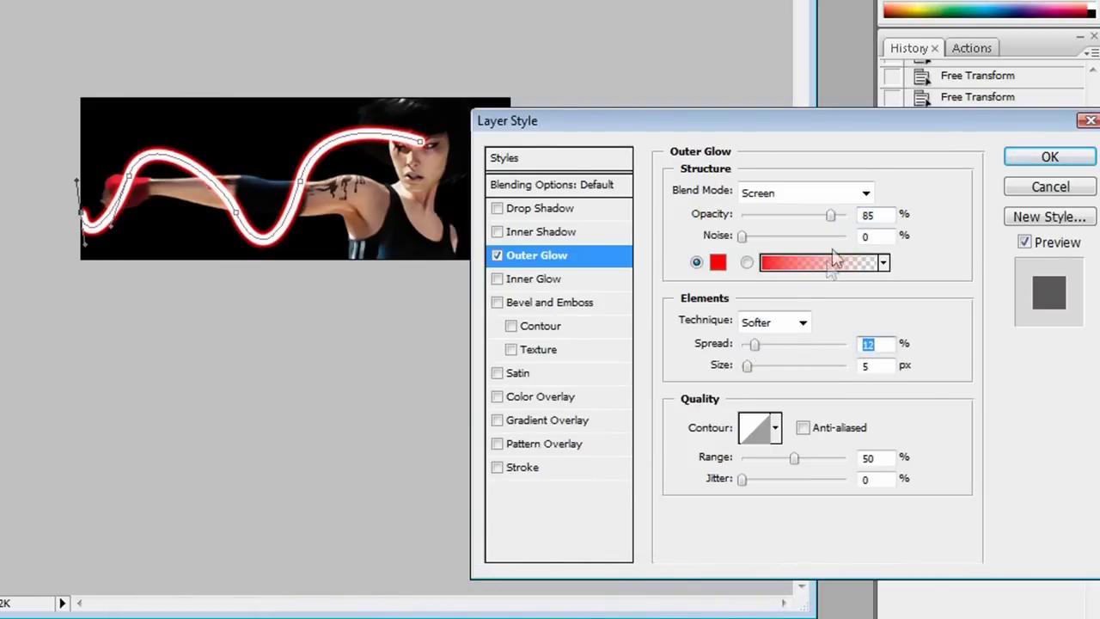
left_click_drag(830, 215, 822, 216)
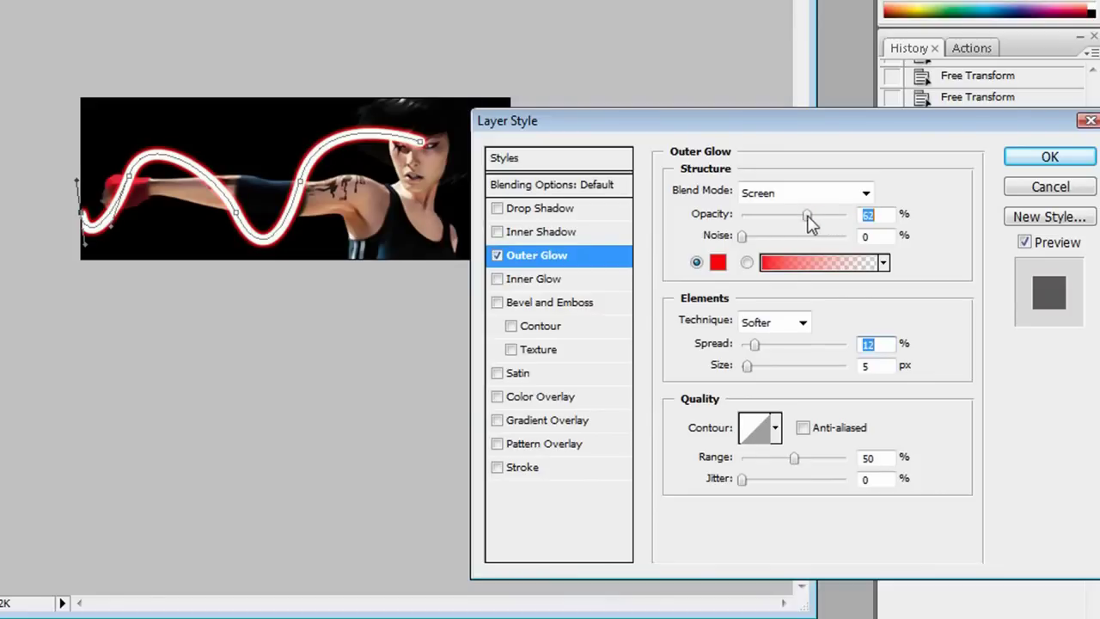
left_click(1031, 158)
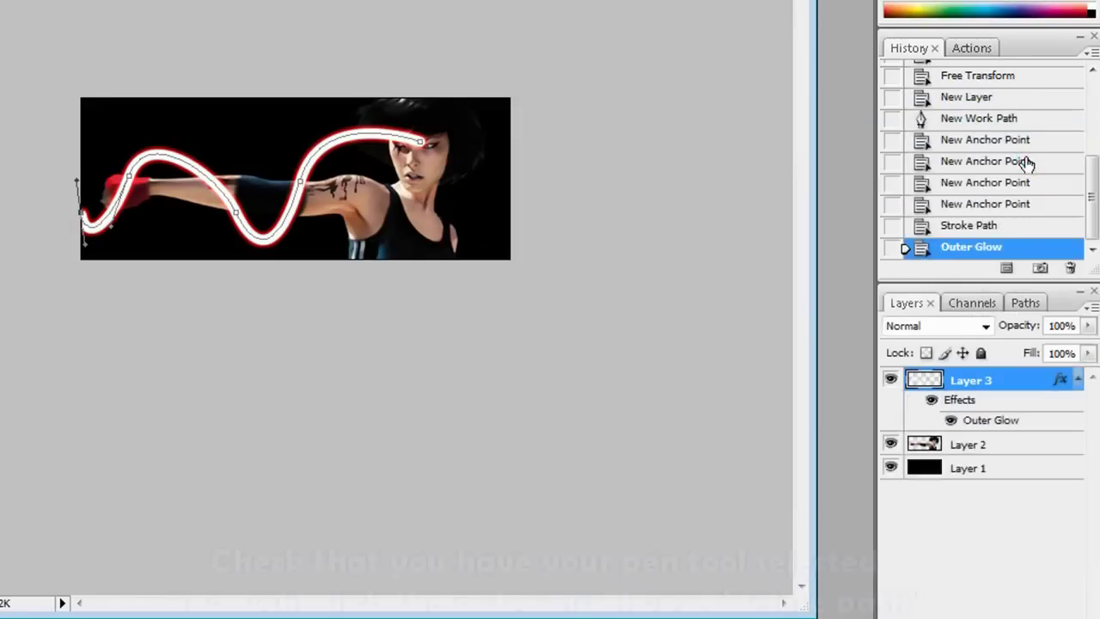
Delete the guide work path
right_click(315, 155)
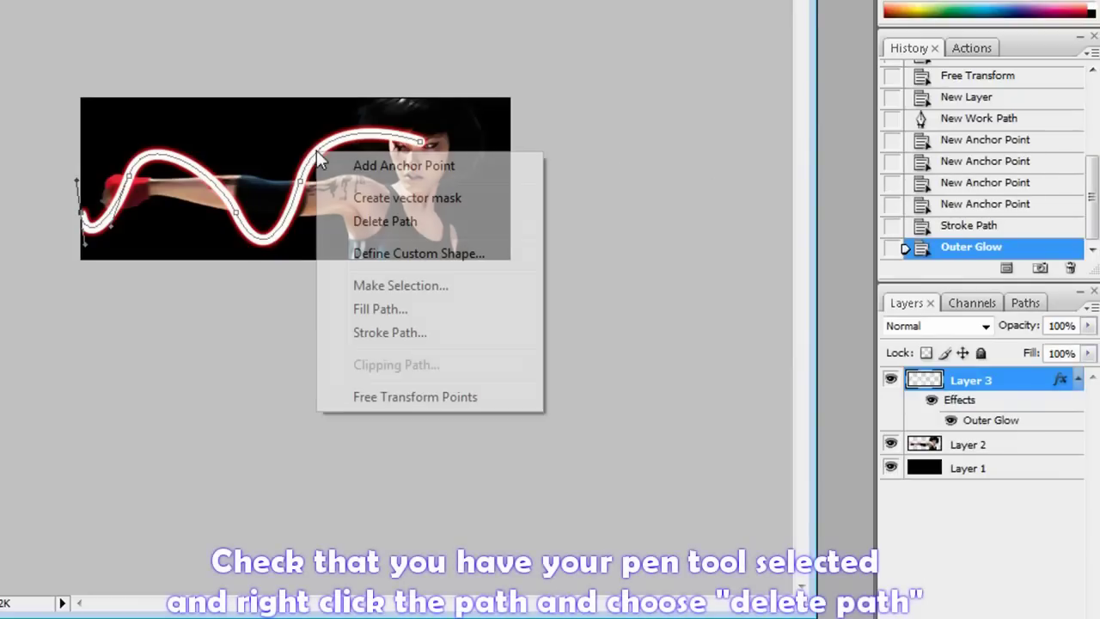
left_click(375, 225)
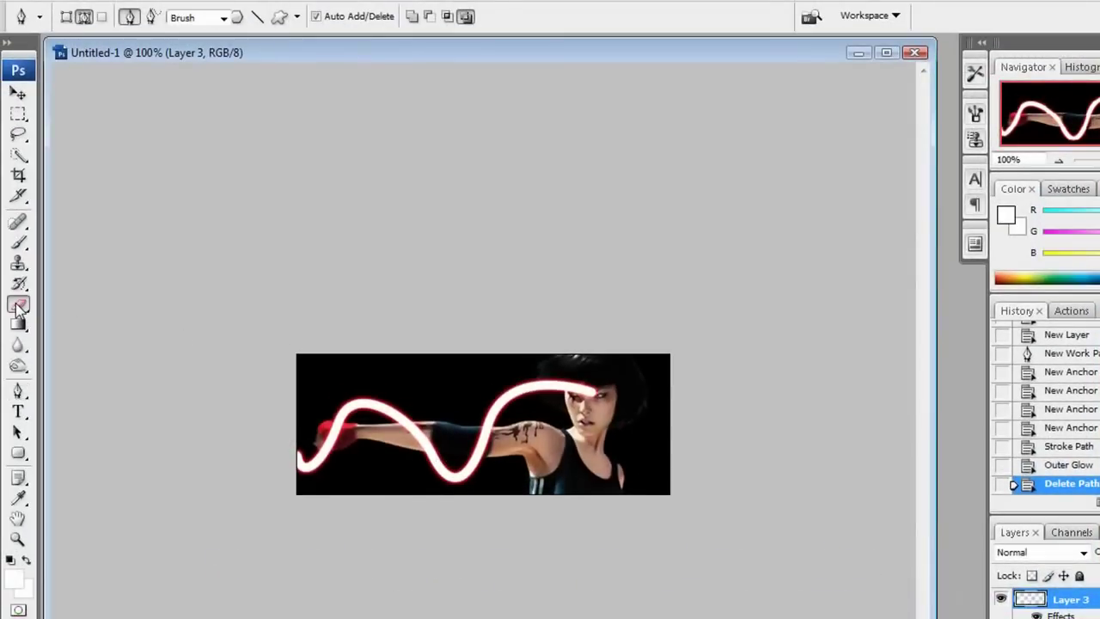
left_click(19, 305)
Shrink the eraser to 11 px and zoom in on the beam and her arm
left_click(120, 17)
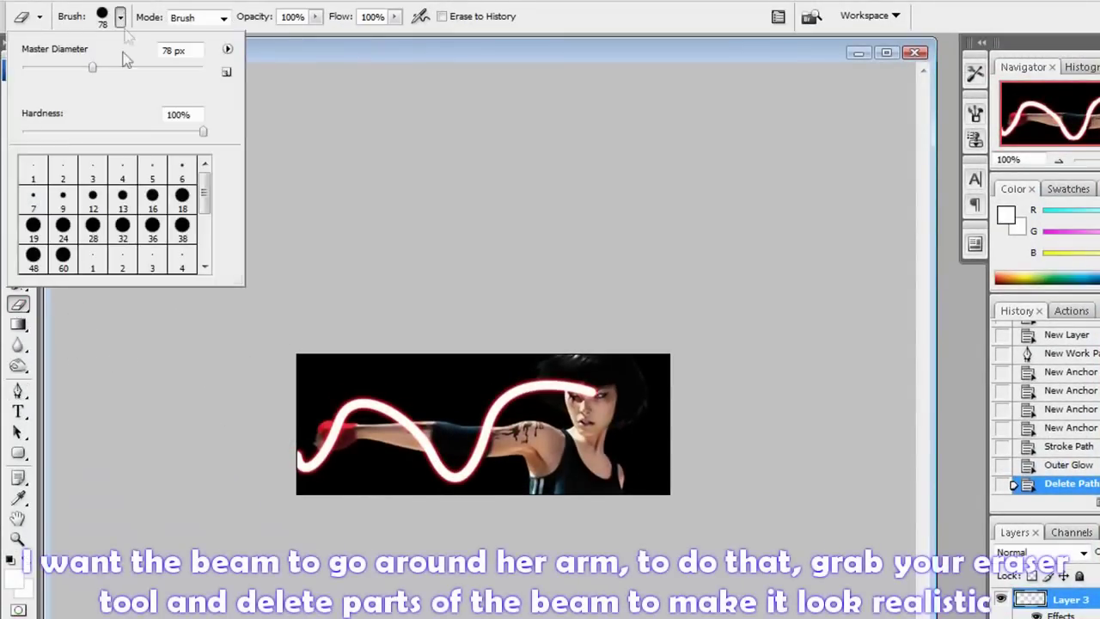
left_click_drag(92, 67, 31, 69)
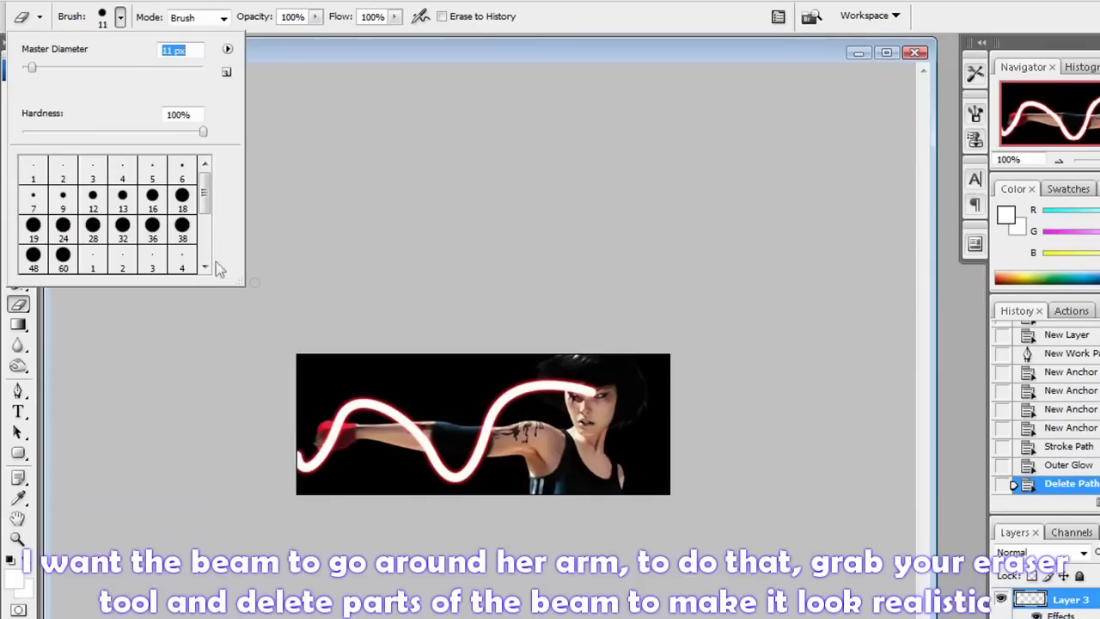
left_click(17, 539)
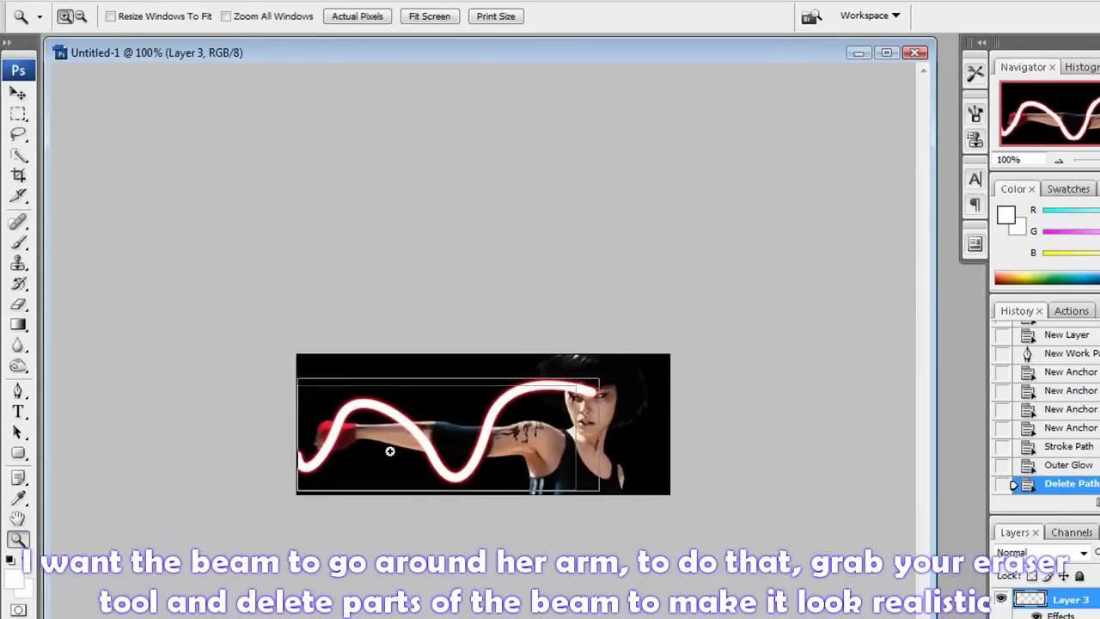
left_click(389, 449)
left_click(18, 304)
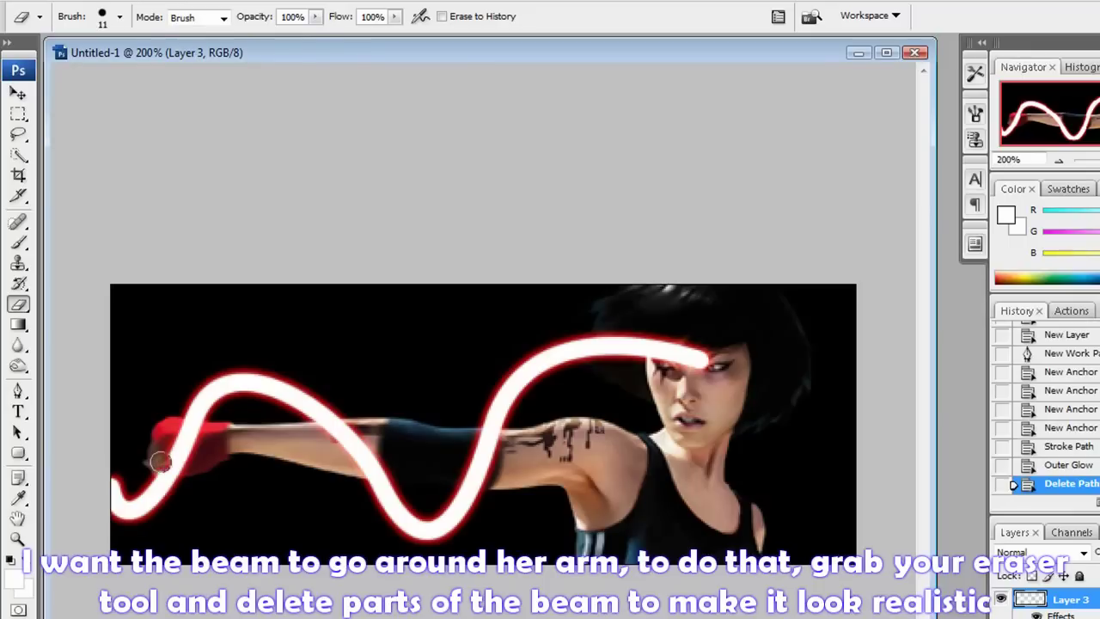
Erase the beam over her fist, behind her arm and at her forehead, then zoom back to 100%
mouse_move(179, 464)
left_mouse_down()
mouse_move(168, 443)
mouse_move(198, 445)
mouse_move(180, 432)
mouse_move(192, 435)
left_mouse_up()
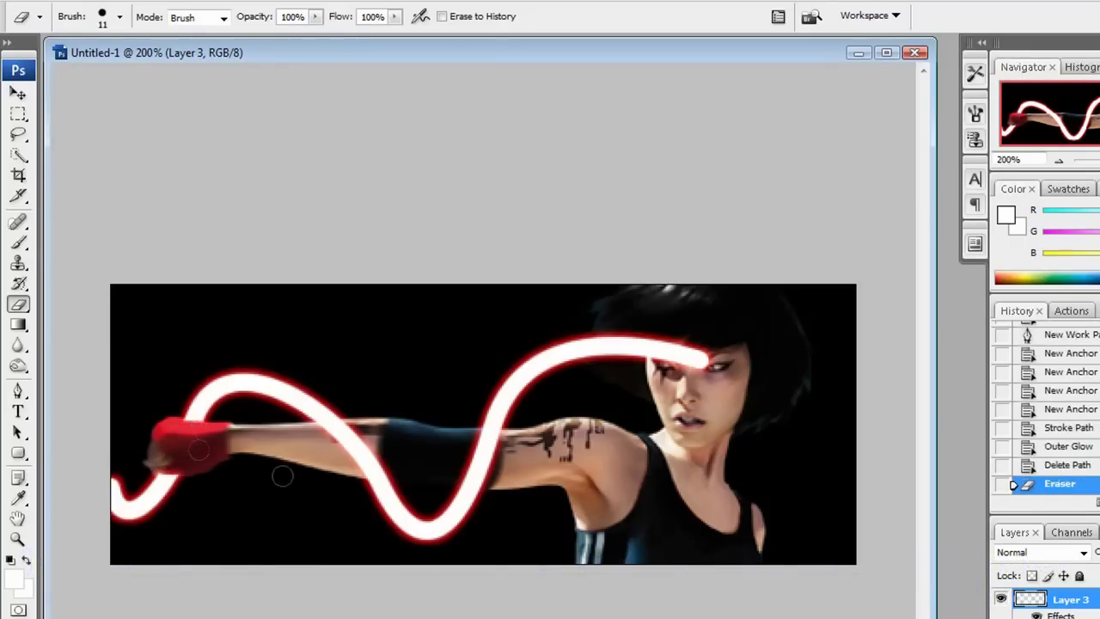
mouse_move(456, 473)
left_mouse_down()
mouse_move(488, 475)
mouse_move(468, 464)
mouse_move(496, 440)
mouse_move(478, 440)
mouse_move(507, 437)
left_mouse_up()
mouse_move(680, 362)
left_mouse_down()
mouse_move(706, 347)
mouse_move(657, 357)
left_mouse_up()
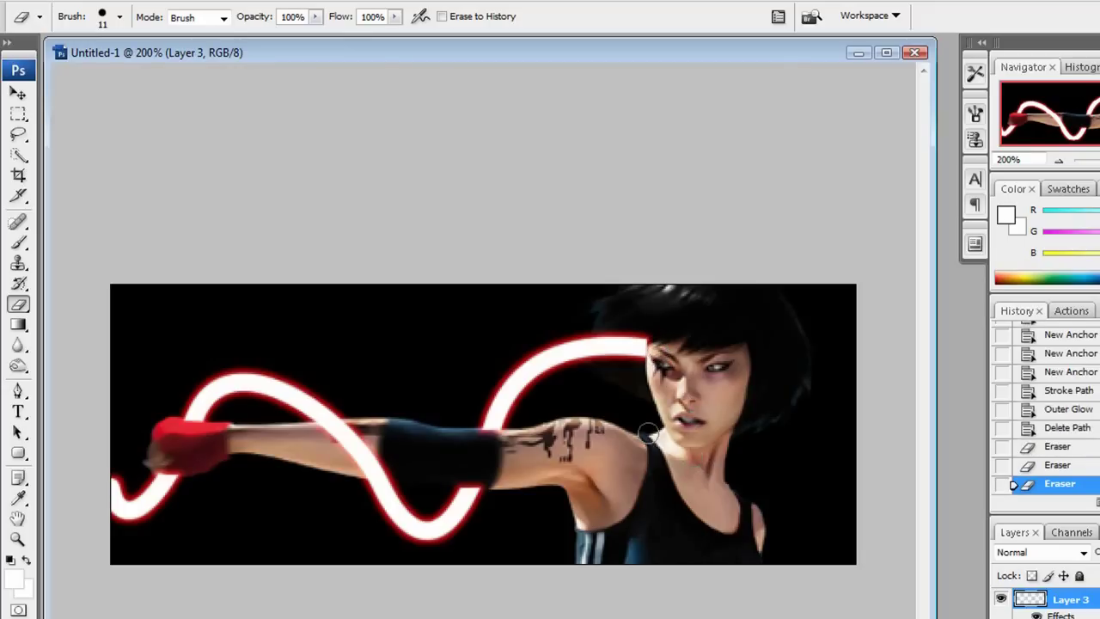
left_click(17, 539)
right_click(230, 567)
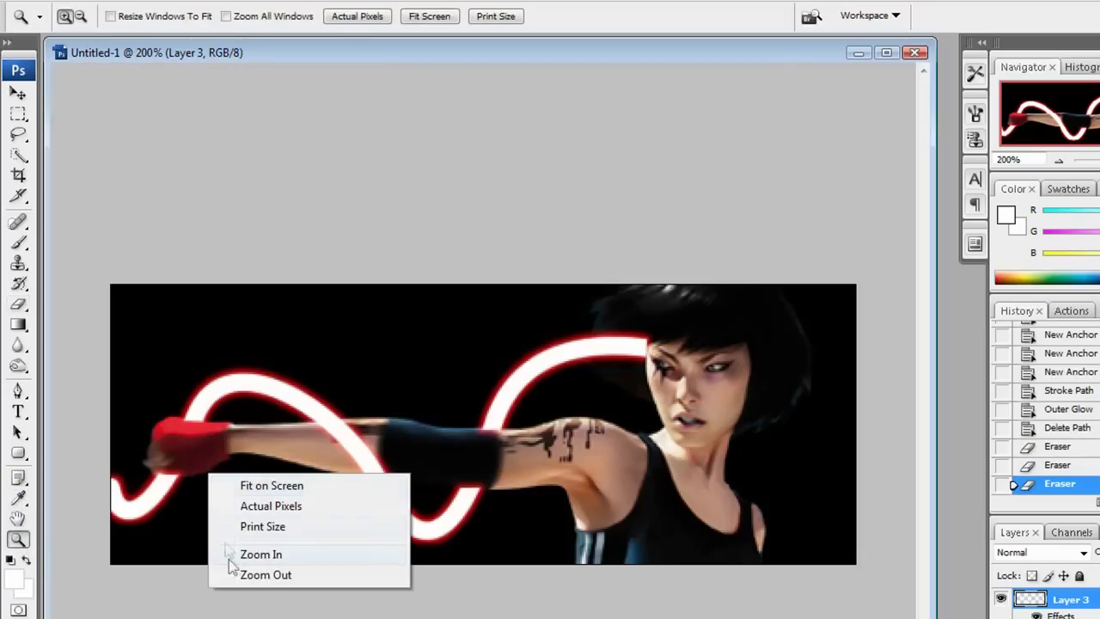
left_click(232, 573)
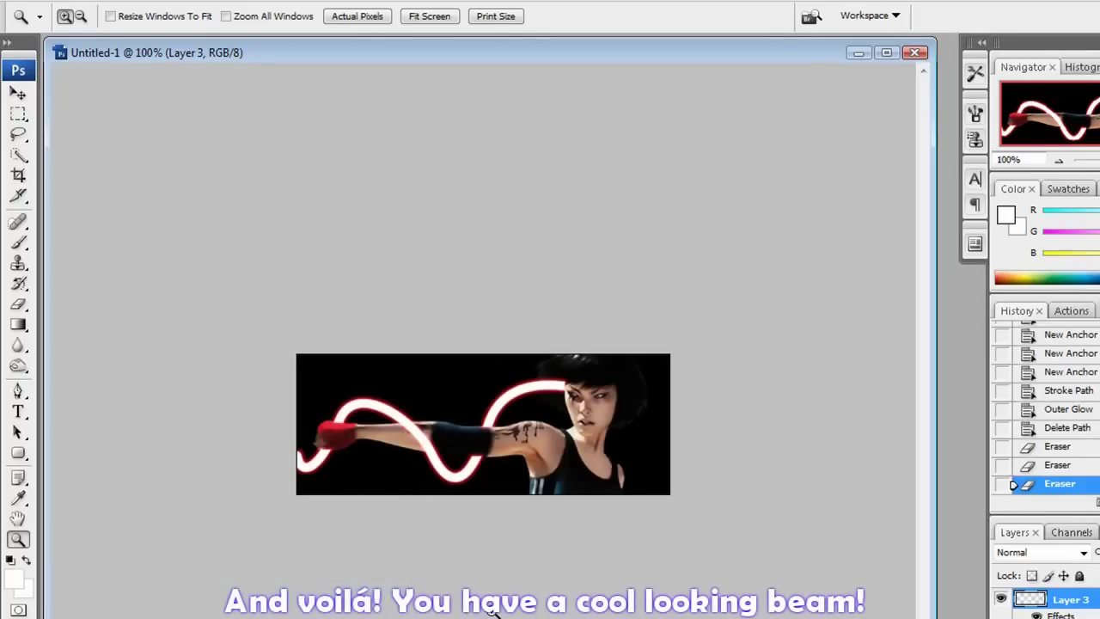